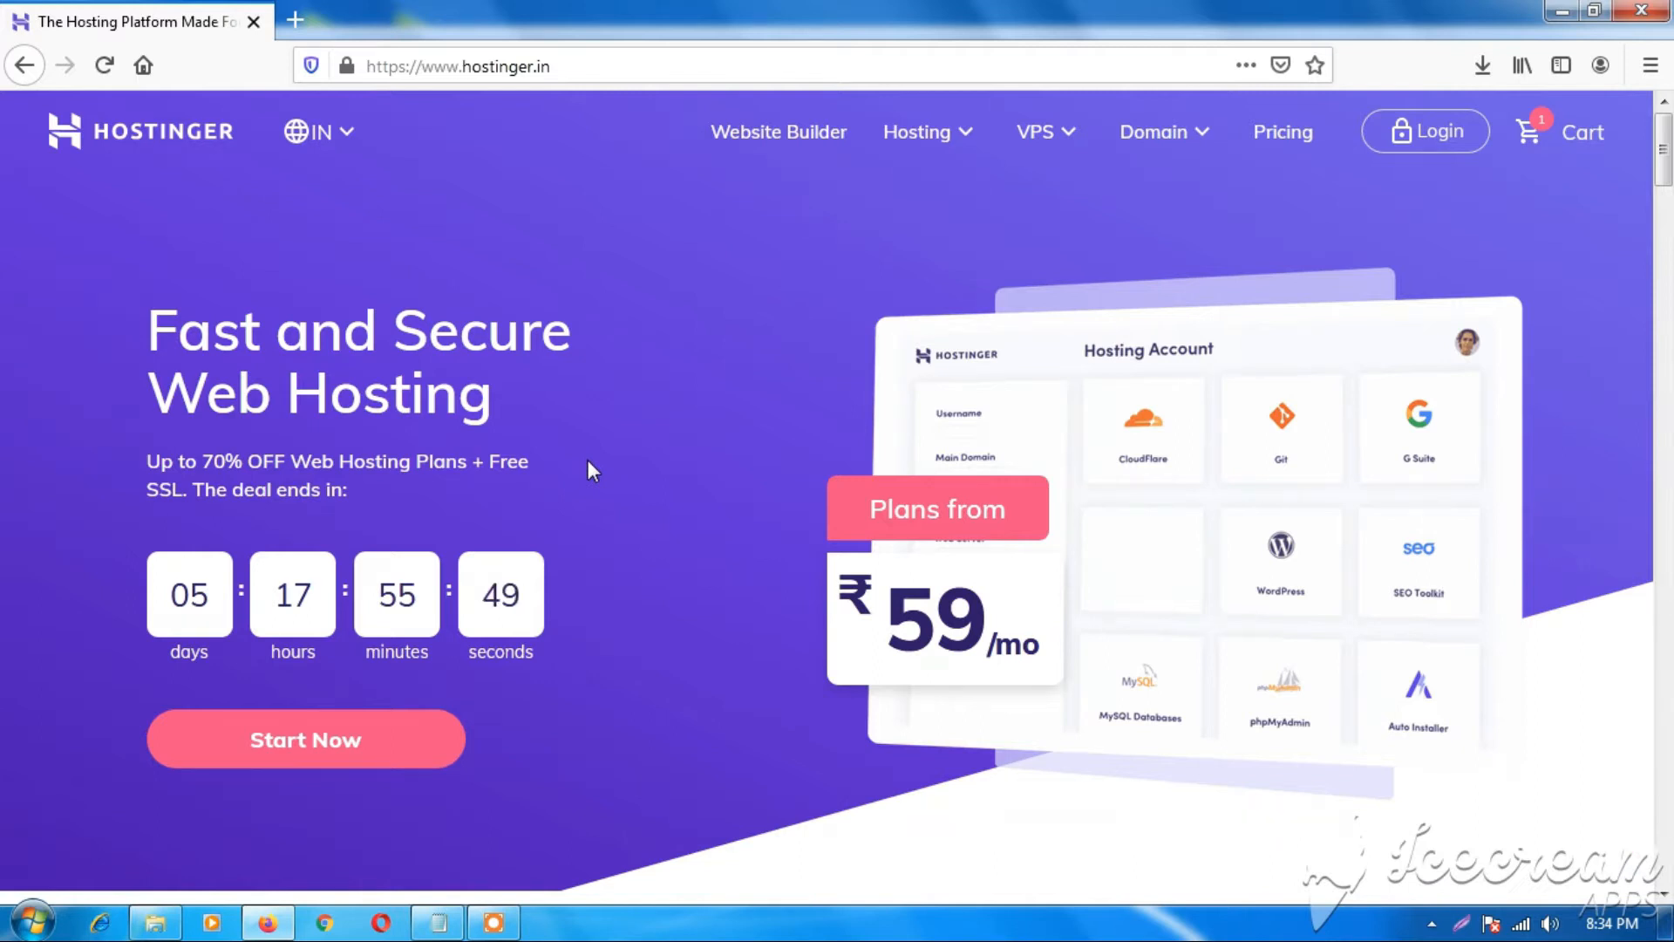
Scroll the Hostinger homepage up and down before going to the hPanel login.
{"action": "scroll", "coordinate": [588, 462], "scroll_direction": "down", "scroll_amount": 1}
{"action": "scroll", "coordinate": [588, 461], "scroll_direction": "up", "scroll_amount": 1}
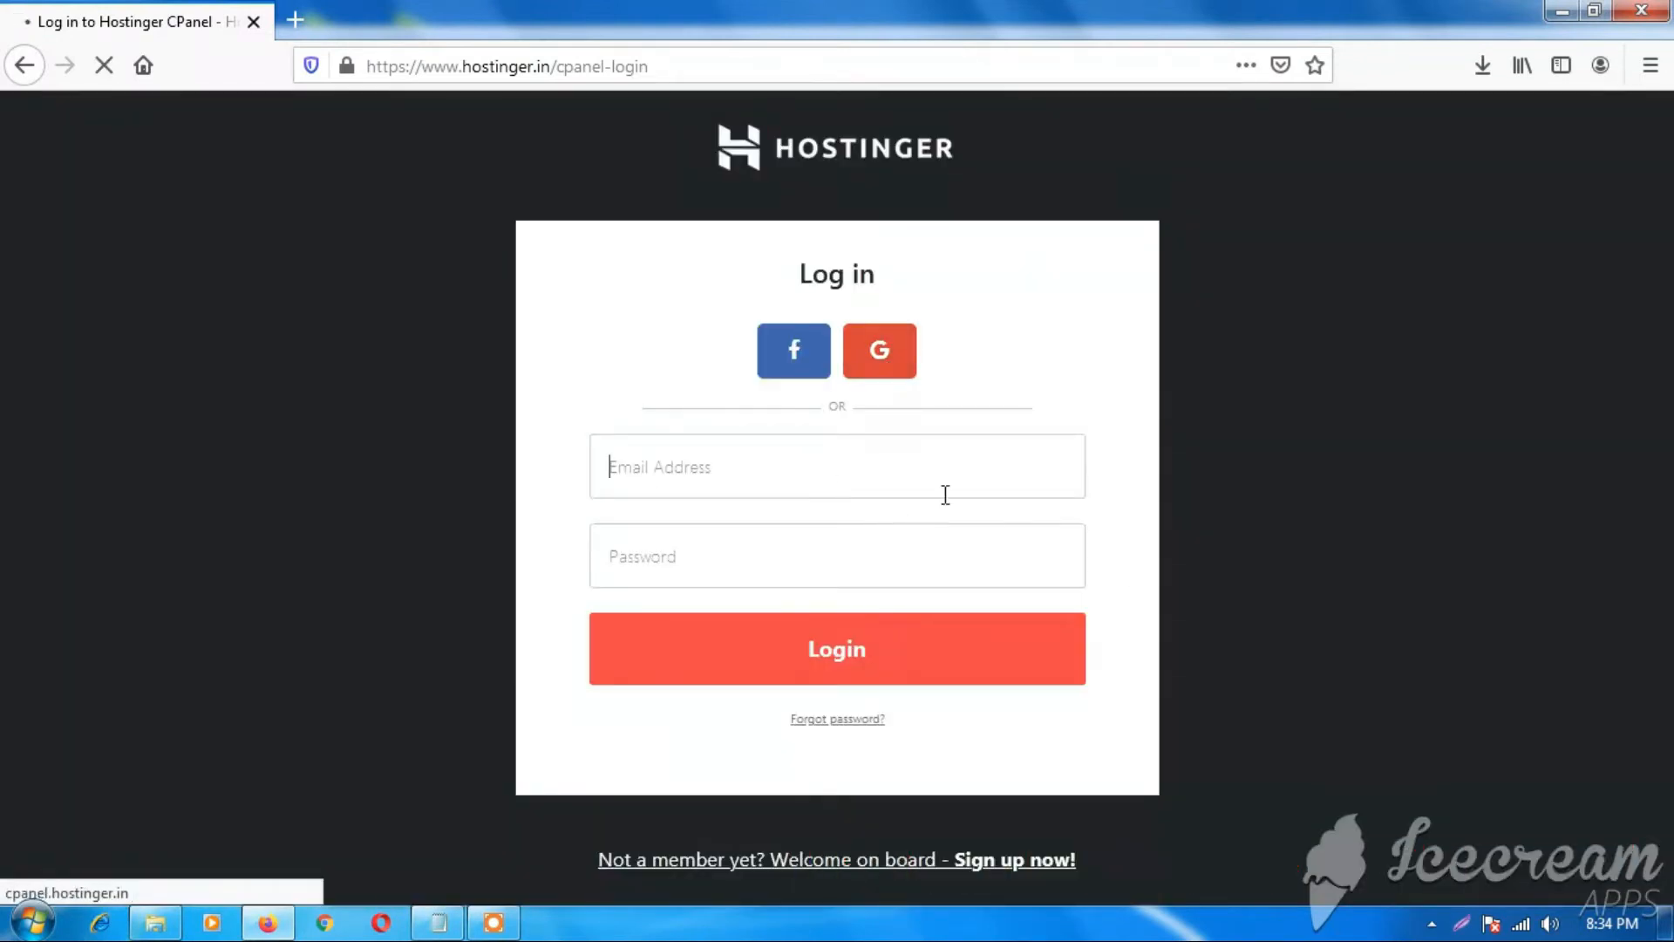
Sign in to hPanel and open the tutorialtamil.in hosting account from the Hosting list.
{"action": "left_click", "coordinate": [777, 564]}
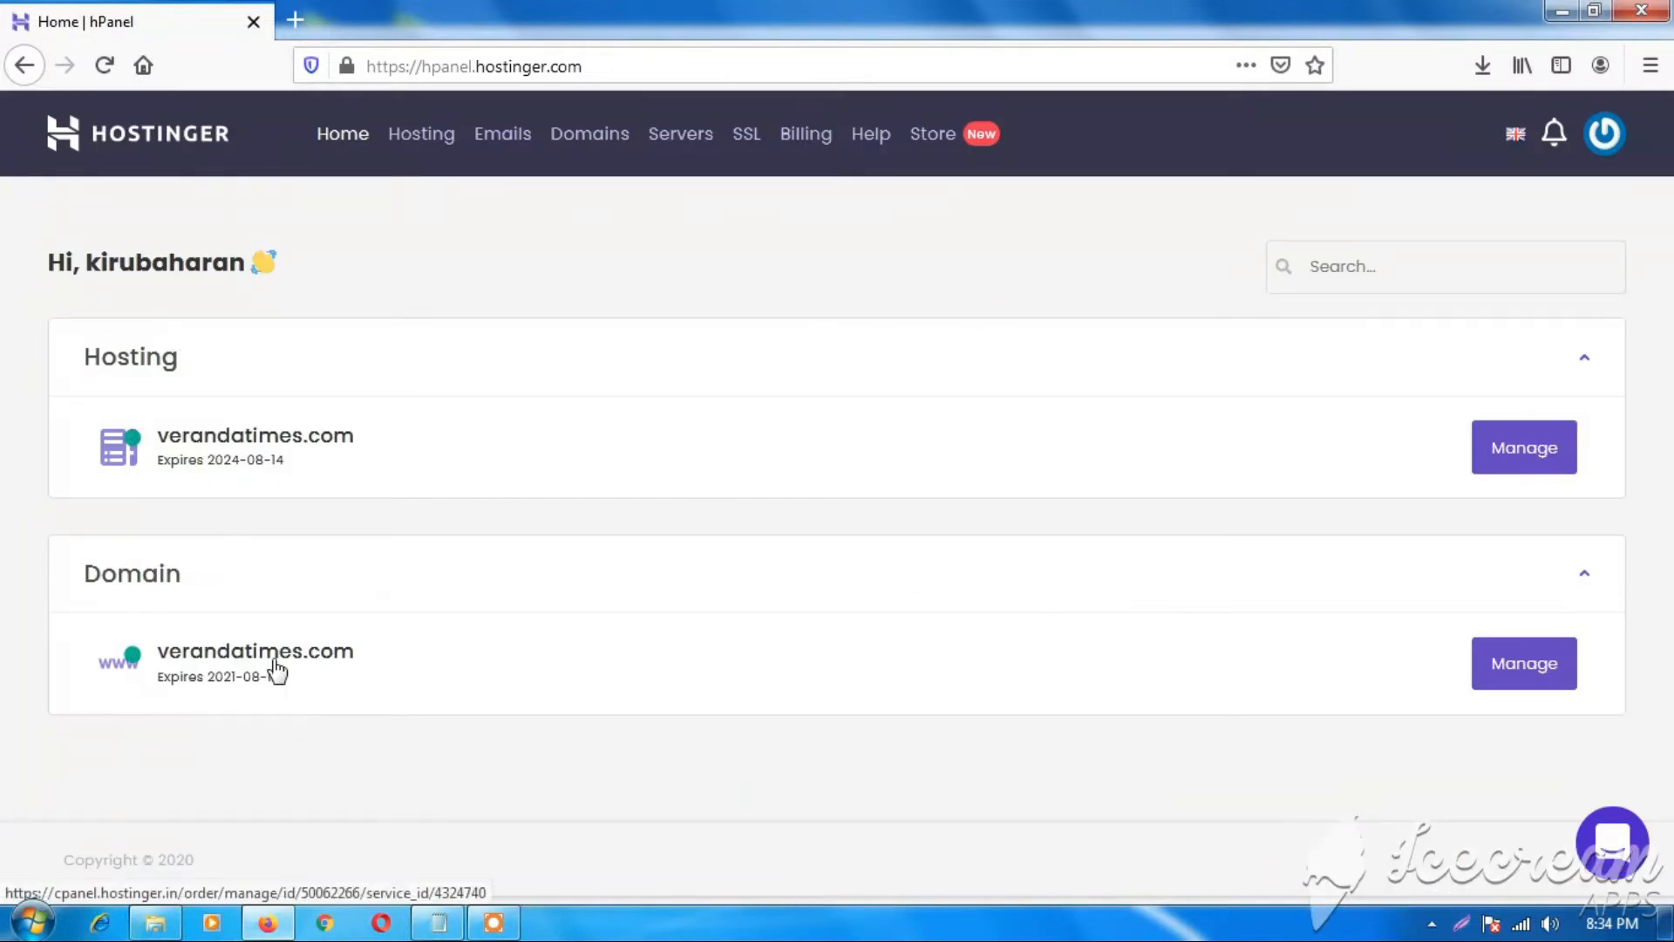
{"action": "left_click", "coordinate": [441, 144]}
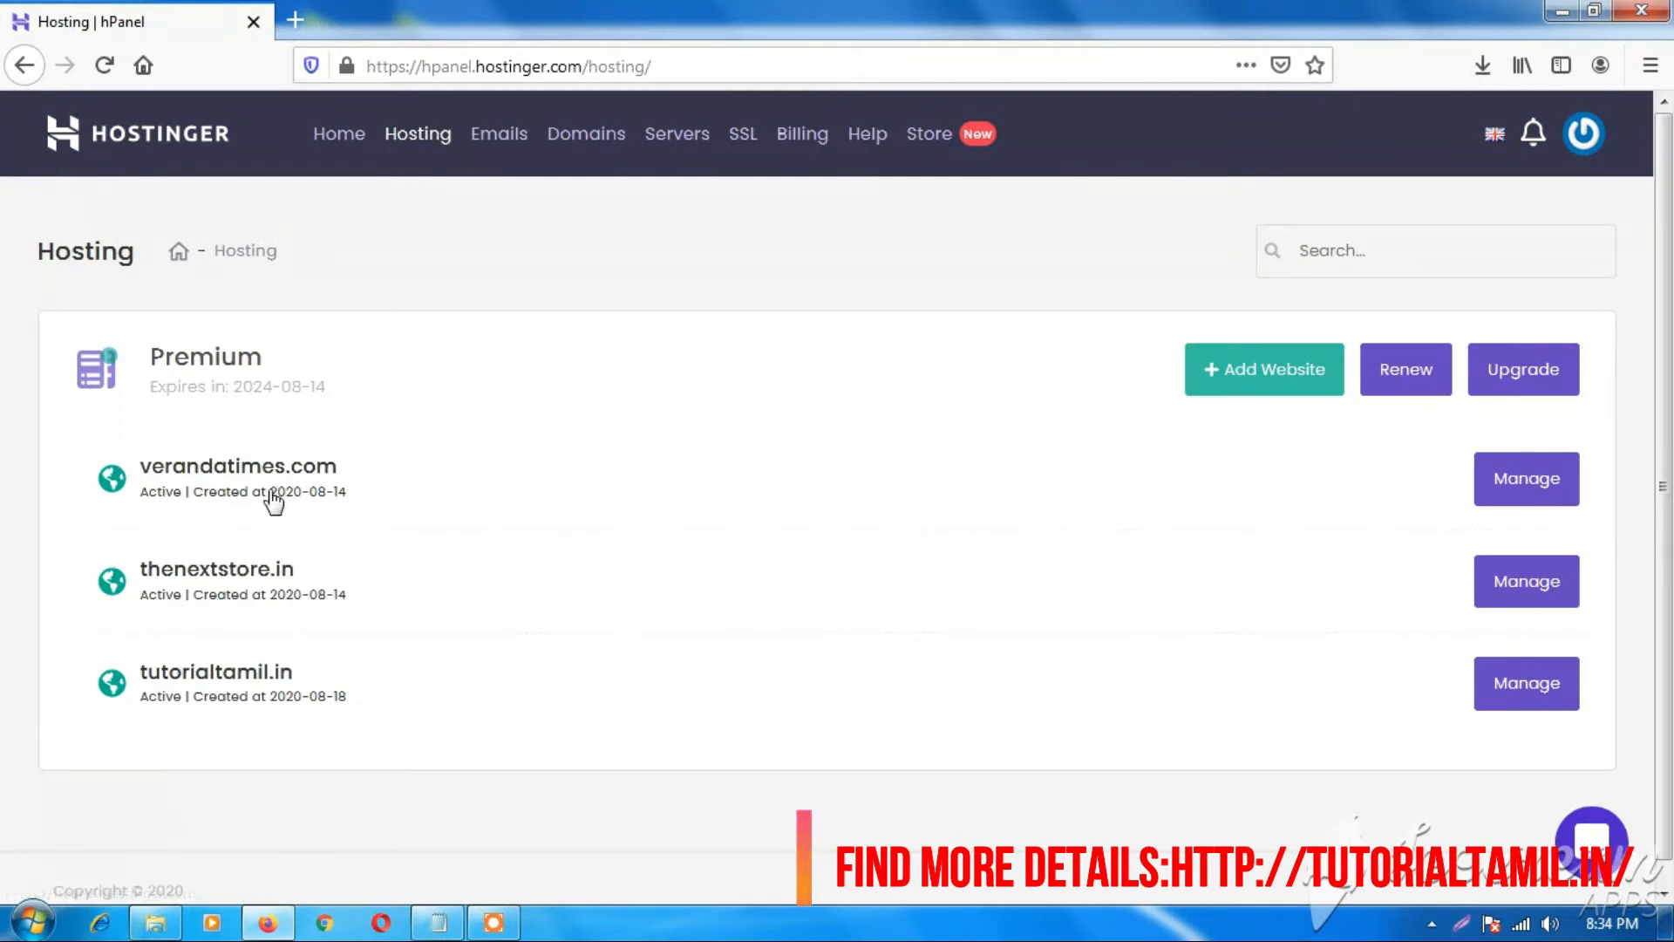
{"action": "scroll", "coordinate": [567, 512], "scroll_direction": "down", "scroll_amount": 1}
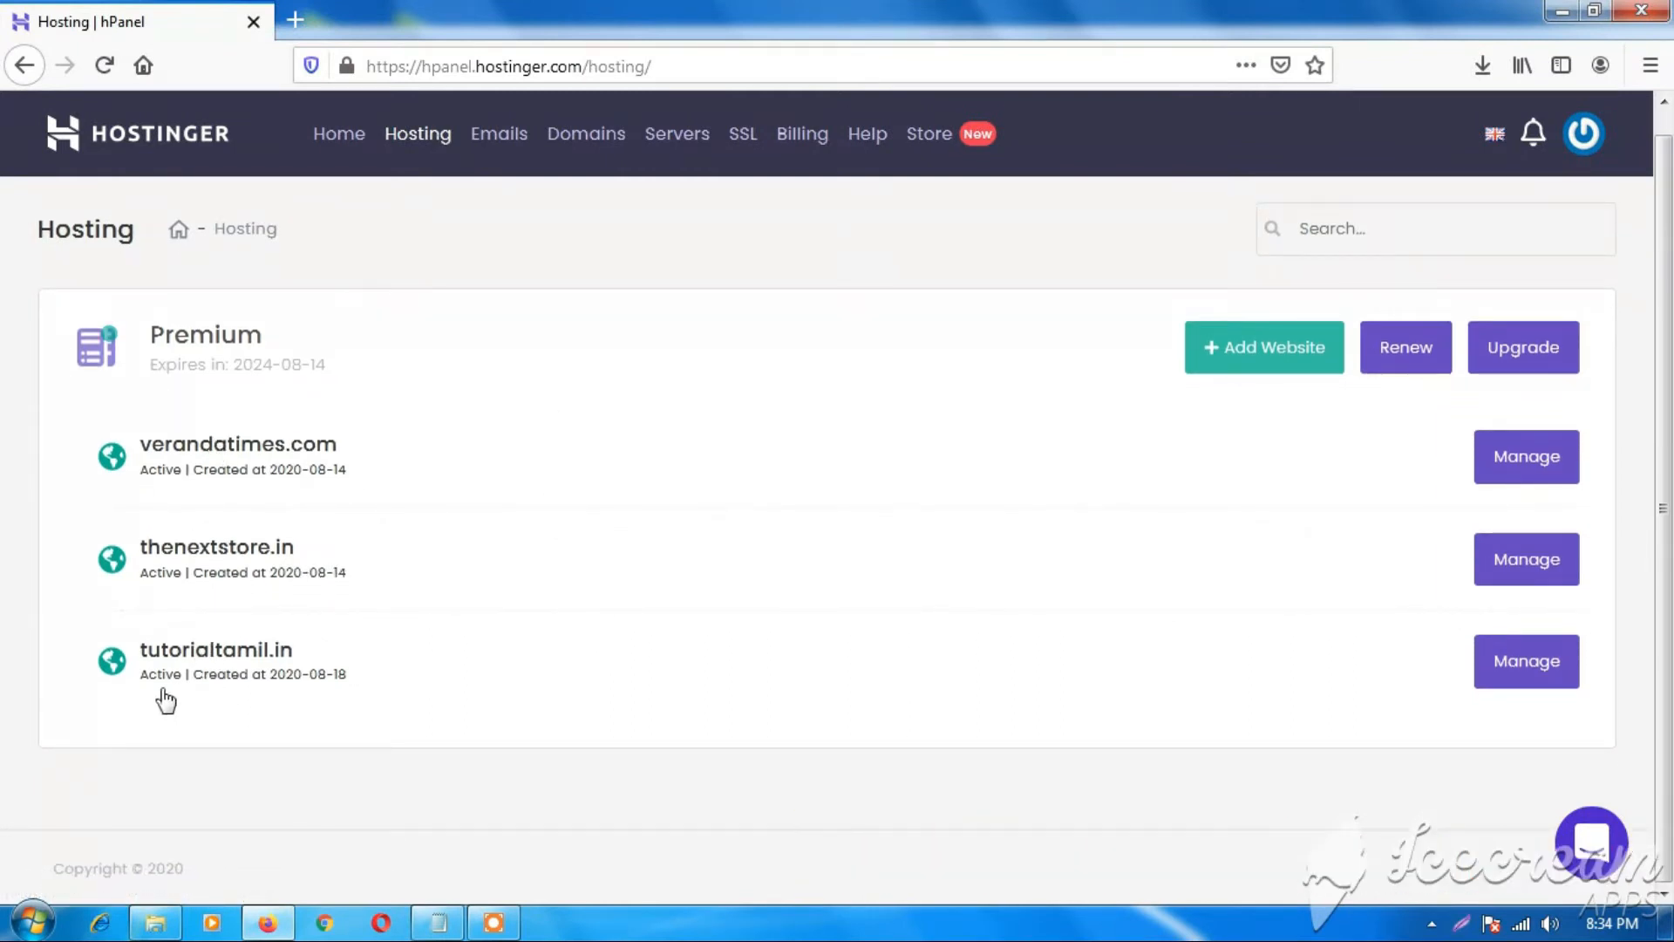
{"action": "left_click", "coordinate": [1527, 668]}
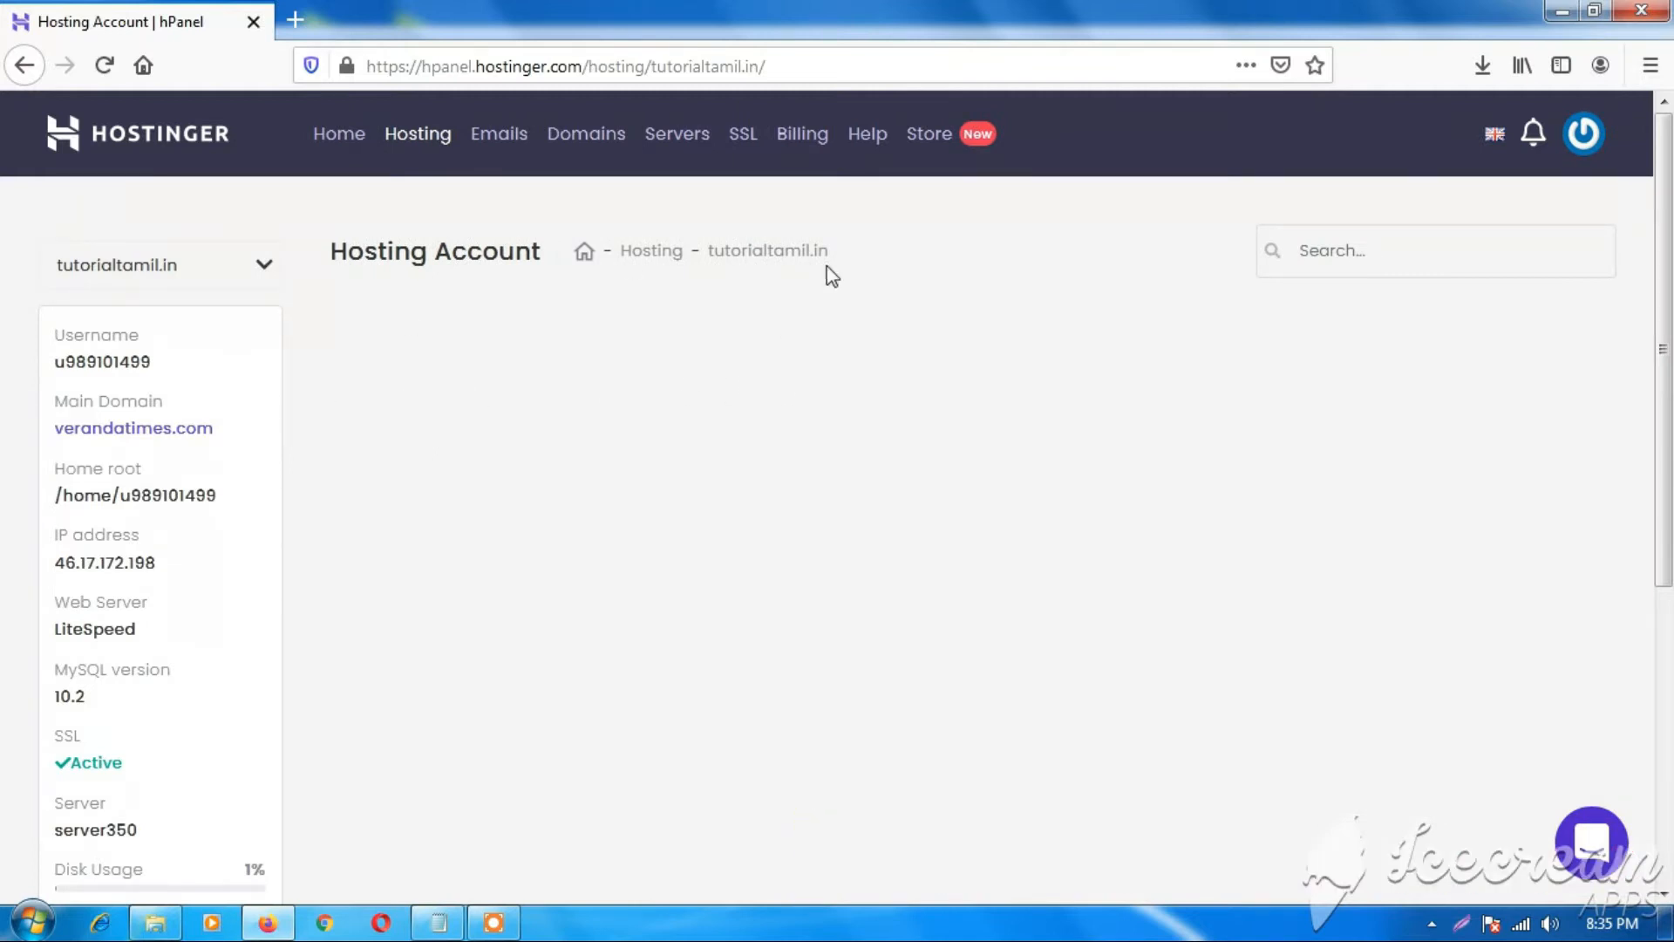
Scroll the tutorialtamil.in Hosting Account page down to its Website tools section.
{"action": "scroll", "coordinate": [721, 389], "scroll_direction": "down", "scroll_amount": 4}
{"action": "scroll", "coordinate": [698, 389], "scroll_direction": "up", "scroll_amount": 4}
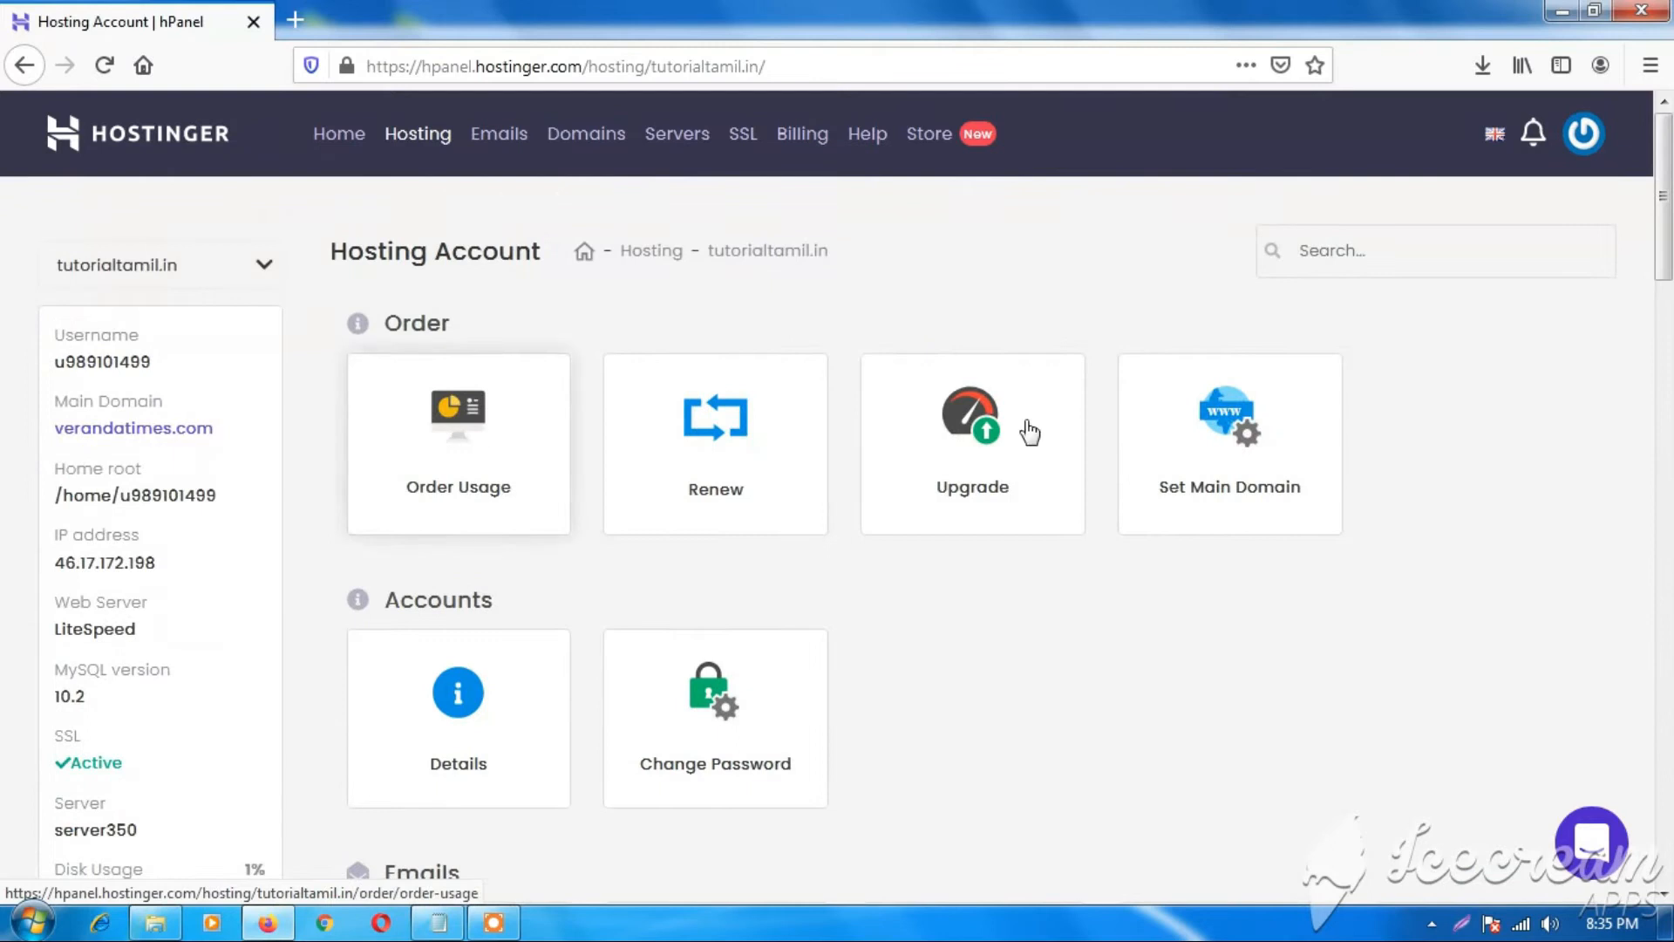
{"action": "scroll", "coordinate": [1204, 418], "scroll_direction": "down", "scroll_amount": 5}
{"action": "scroll", "coordinate": [582, 444], "scroll_direction": "down", "scroll_amount": 10}
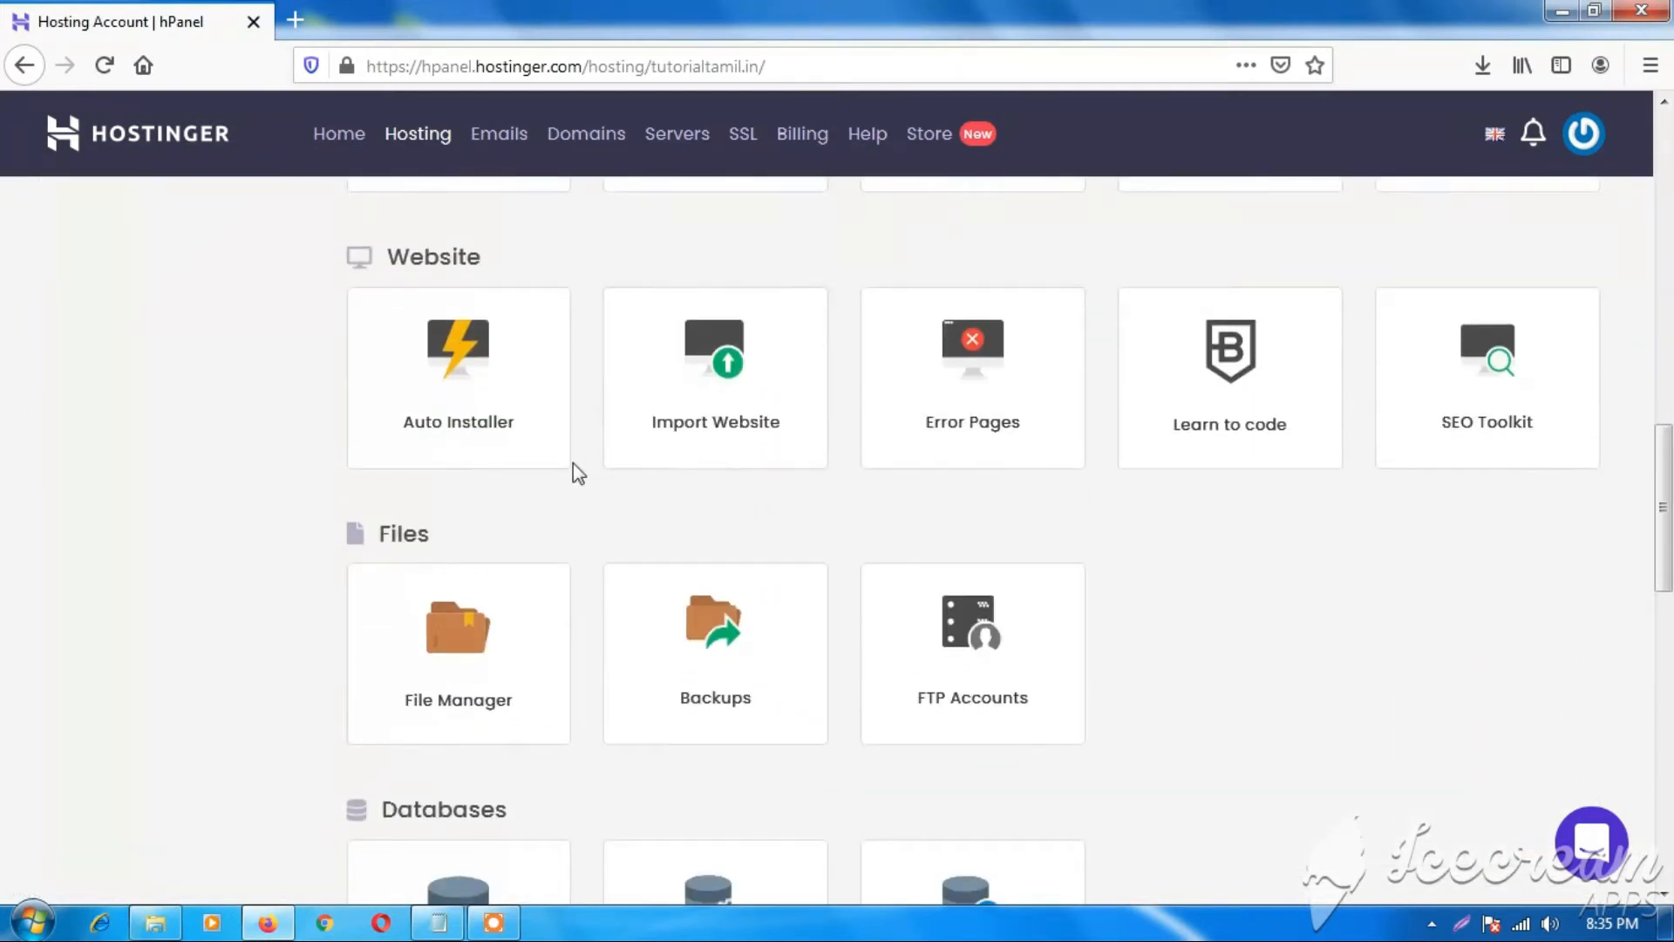
{"action": "scroll", "coordinate": [576, 473], "scroll_direction": "up", "scroll_amount": 3}
{"action": "left_click_drag", "start_coordinate": [389, 377], "coordinate": [482, 388]}
{"action": "left_click", "coordinate": [489, 384]}
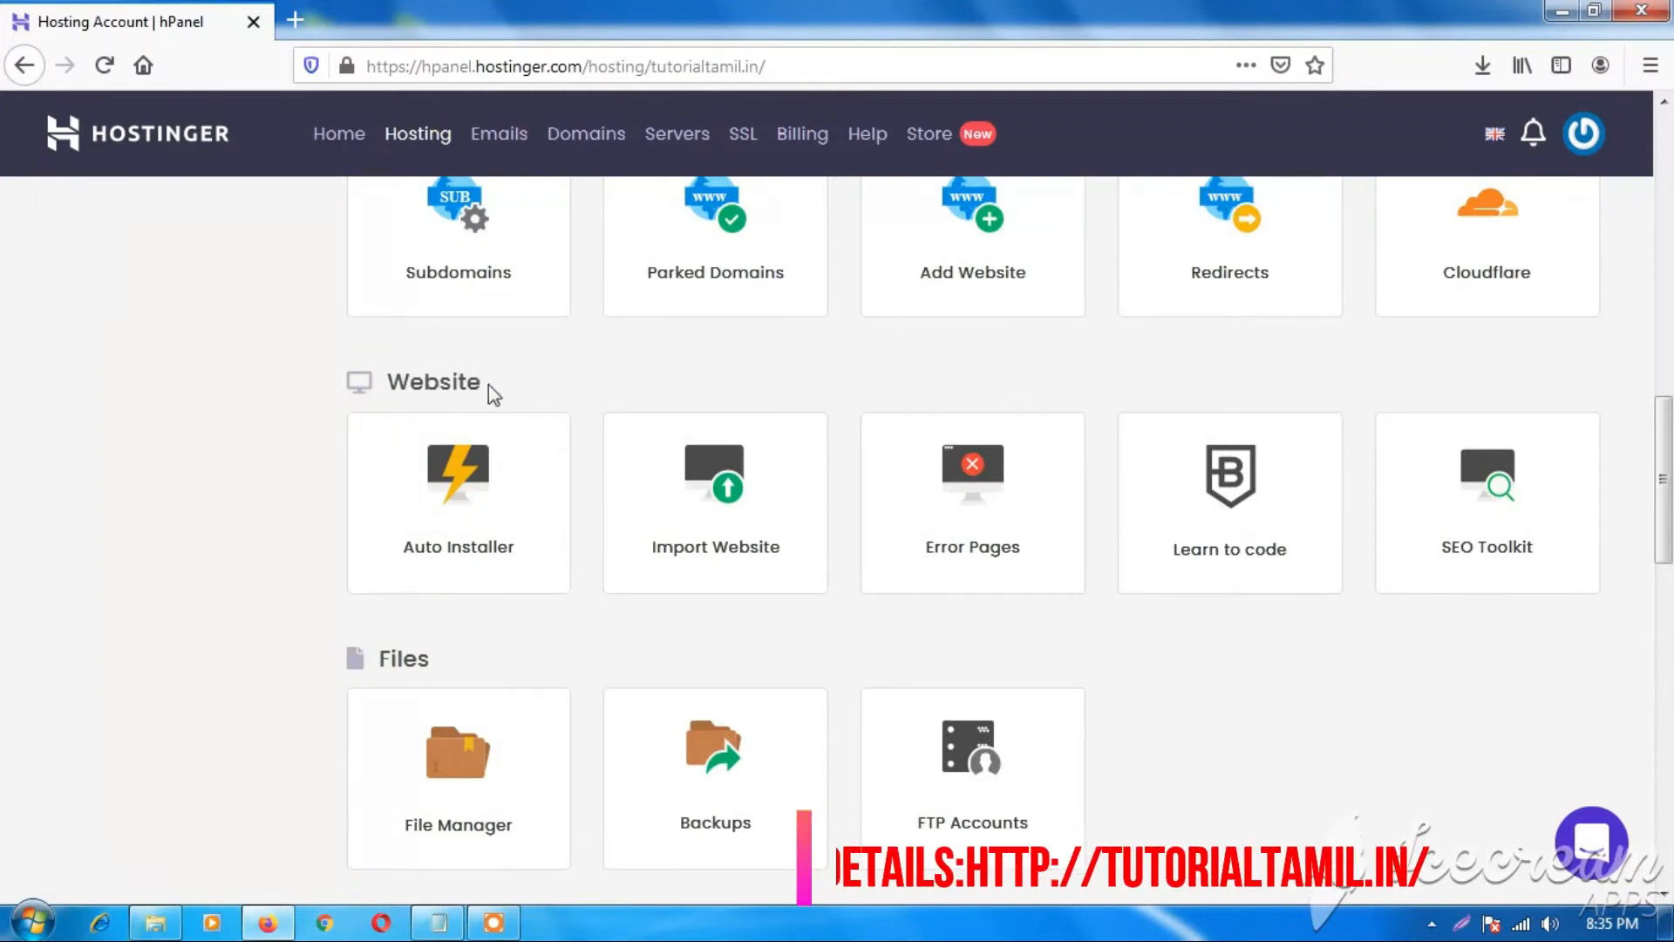
Open Auto Installer and scroll to the Most Popular apps listing WordPress 5.5.
{"action": "left_click", "coordinate": [490, 510]}
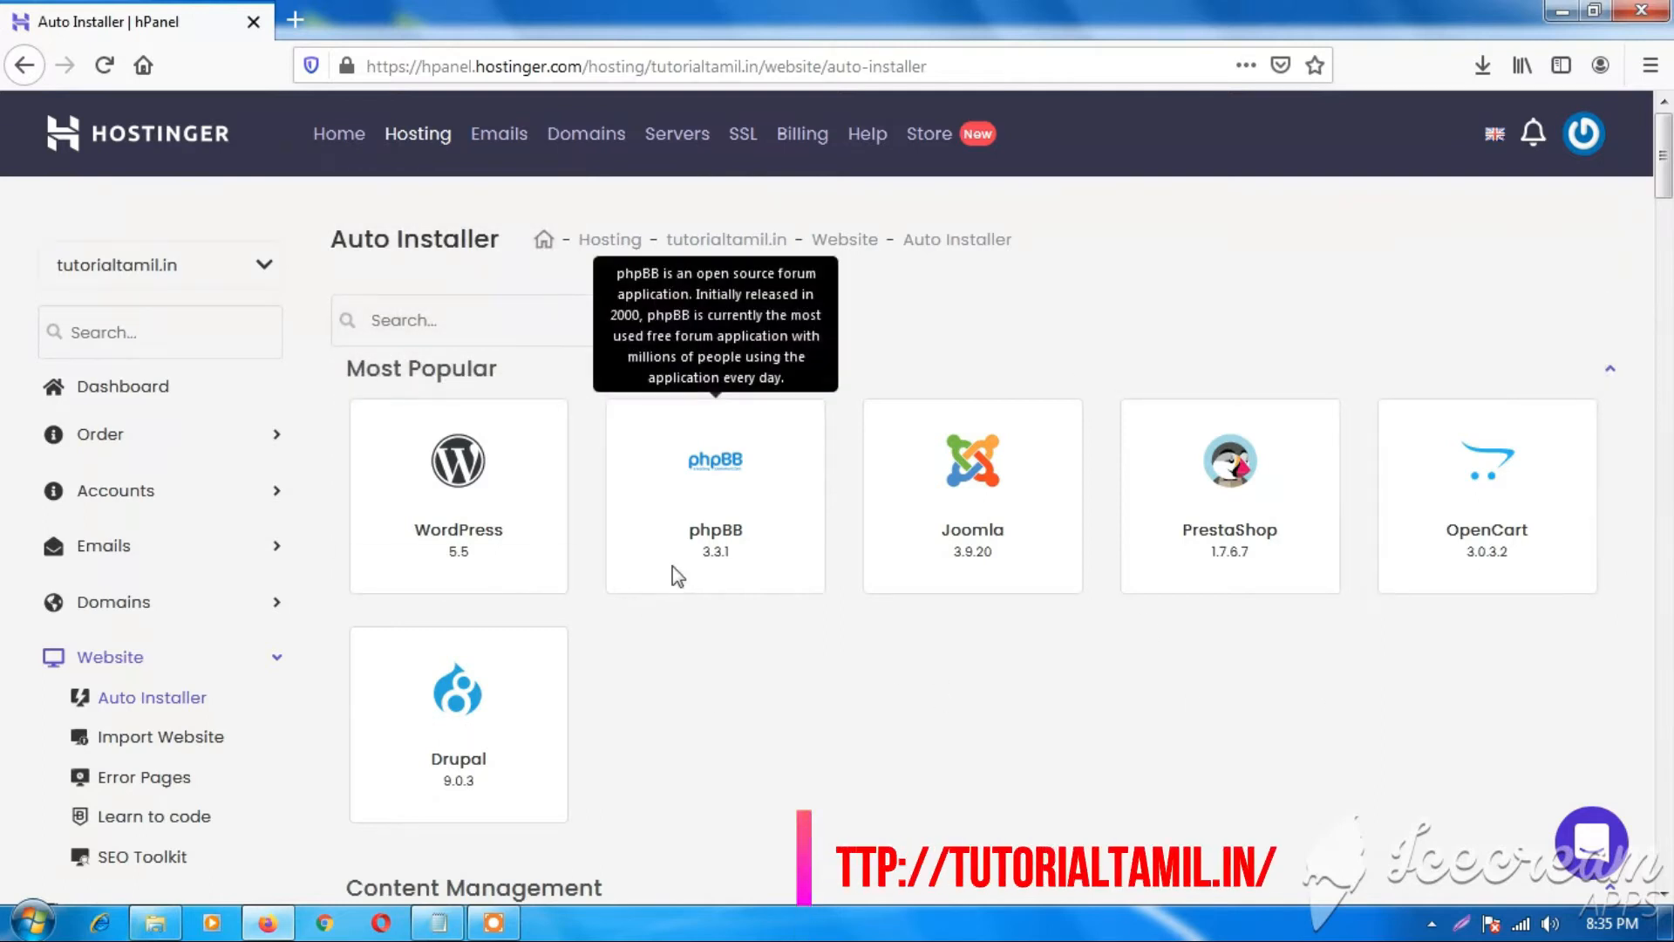
{"action": "scroll", "coordinate": [757, 626], "scroll_direction": "down", "scroll_amount": 3}
{"action": "scroll", "coordinate": [785, 599], "scroll_direction": "up", "scroll_amount": 3}
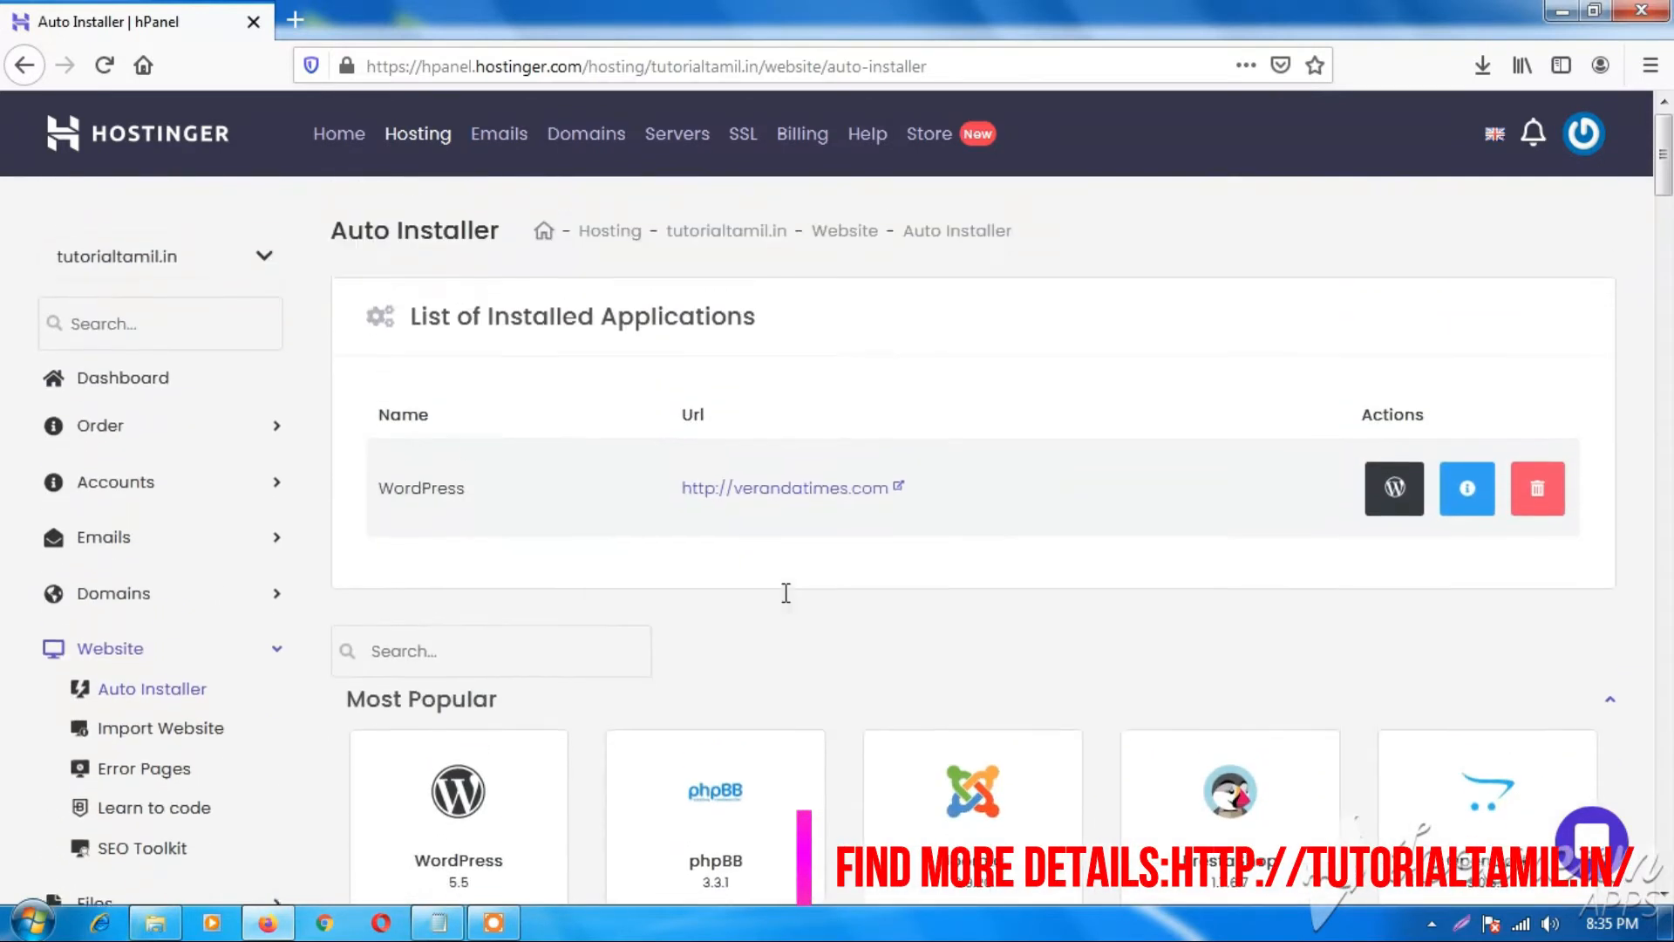
{"action": "scroll", "coordinate": [933, 536], "scroll_direction": "down", "scroll_amount": 4}
{"action": "scroll", "coordinate": [480, 568], "scroll_direction": "up", "scroll_amount": 3}
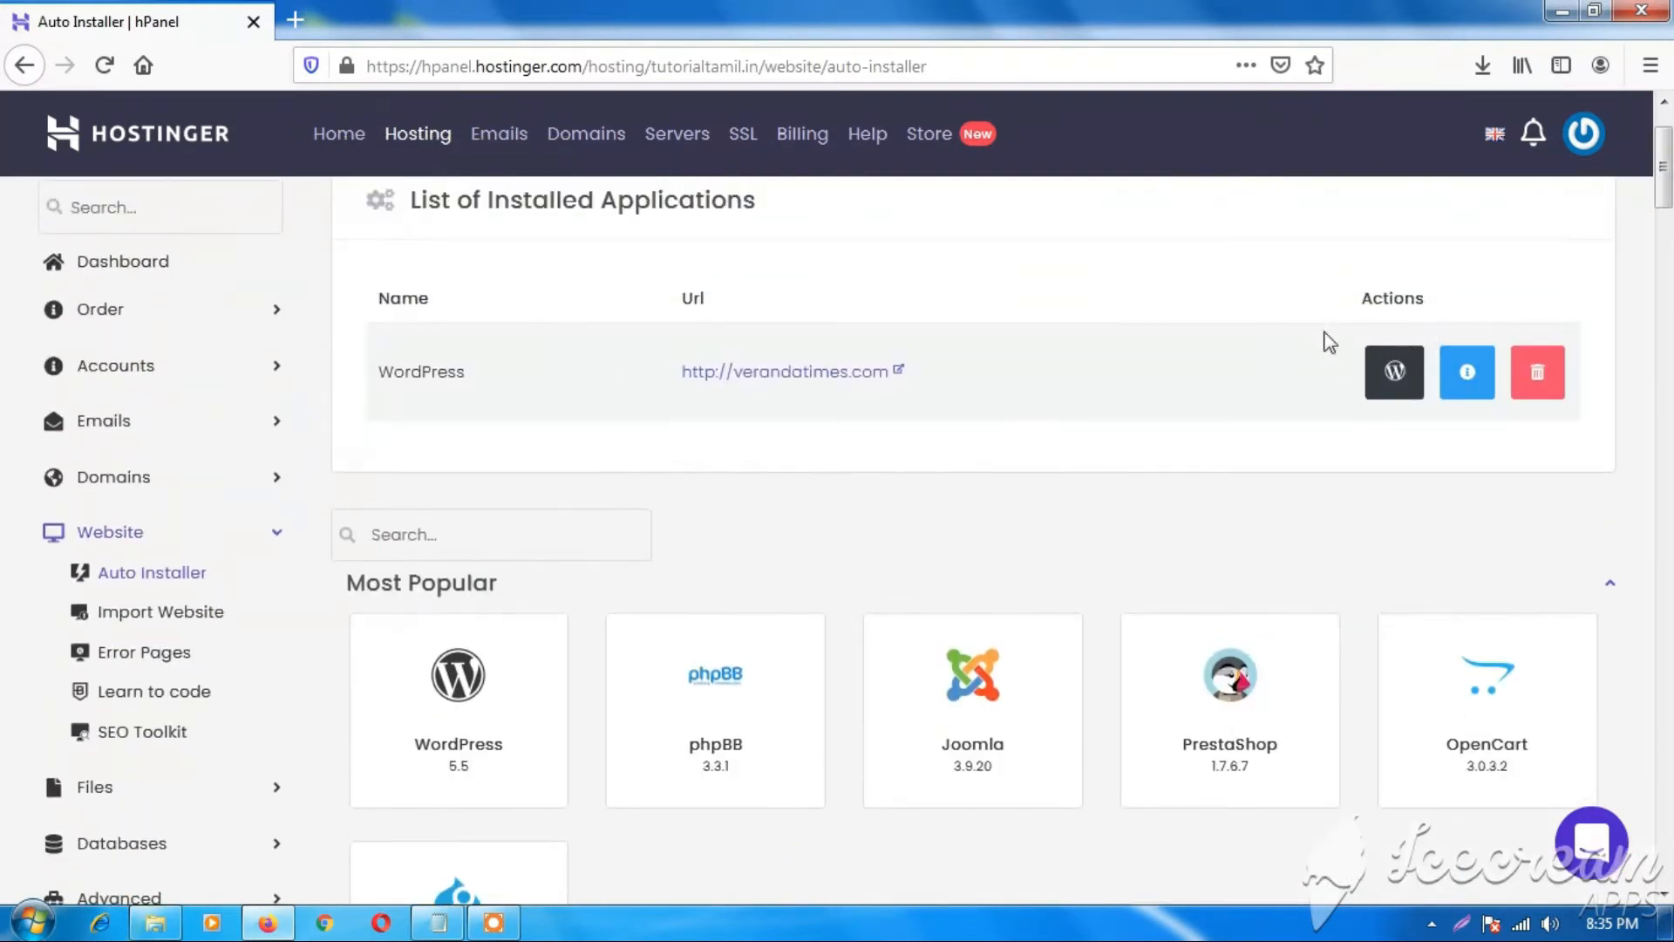
{"action": "scroll", "coordinate": [890, 334], "scroll_direction": "down", "scroll_amount": 4}
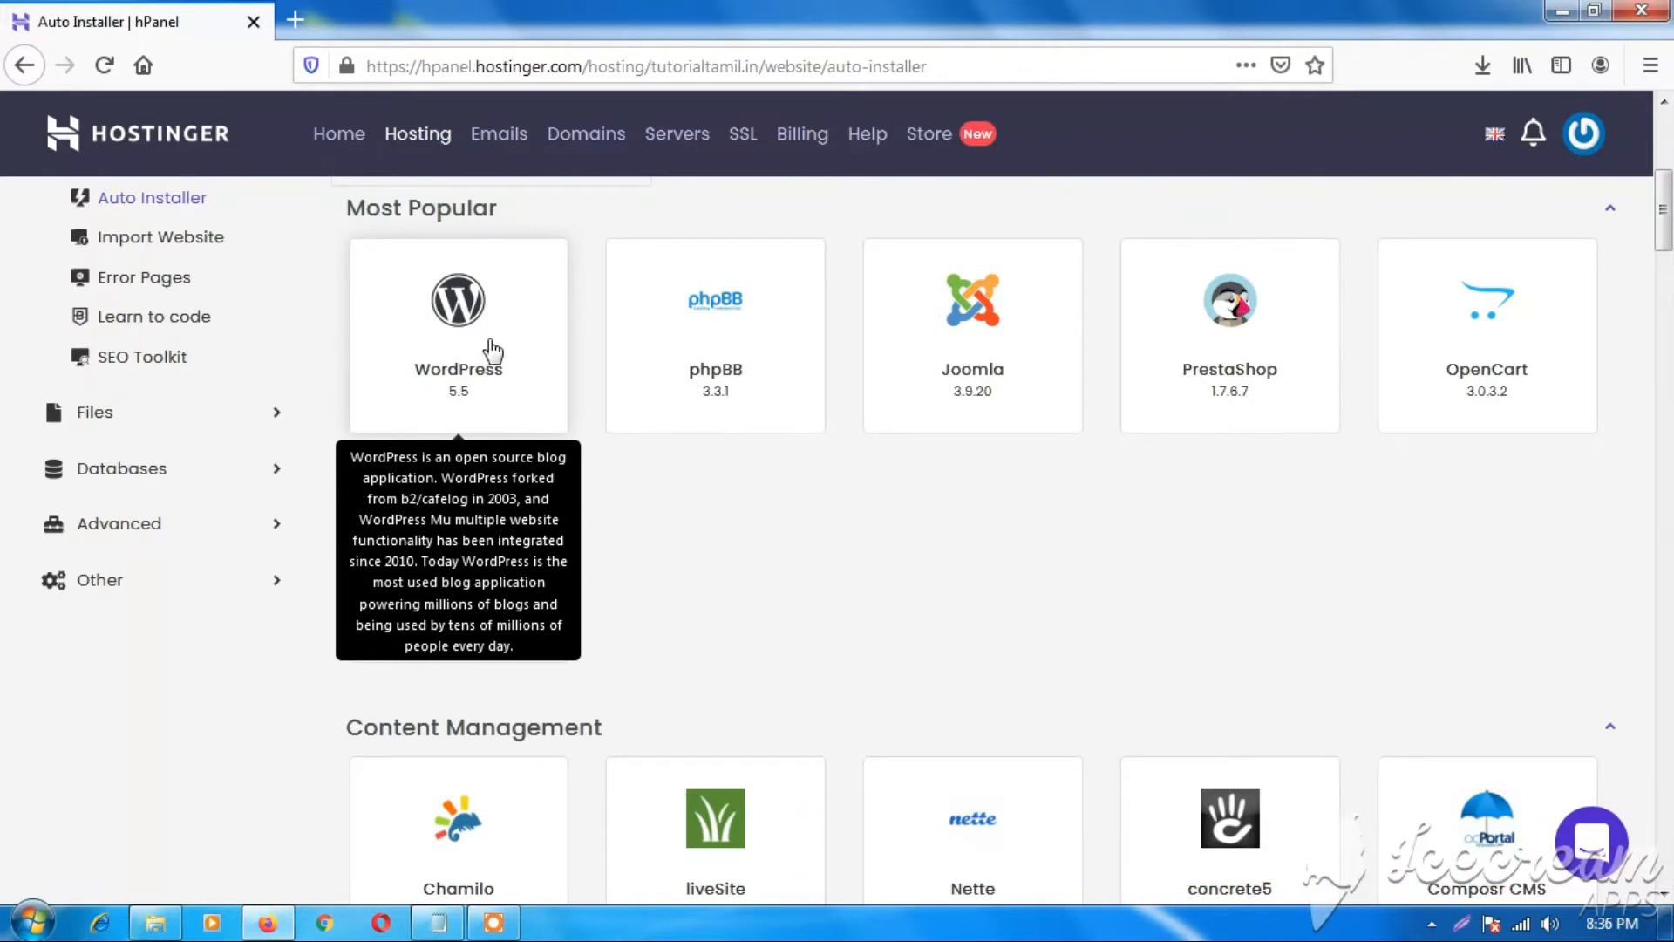
{"action": "left_click", "coordinate": [457, 305]}
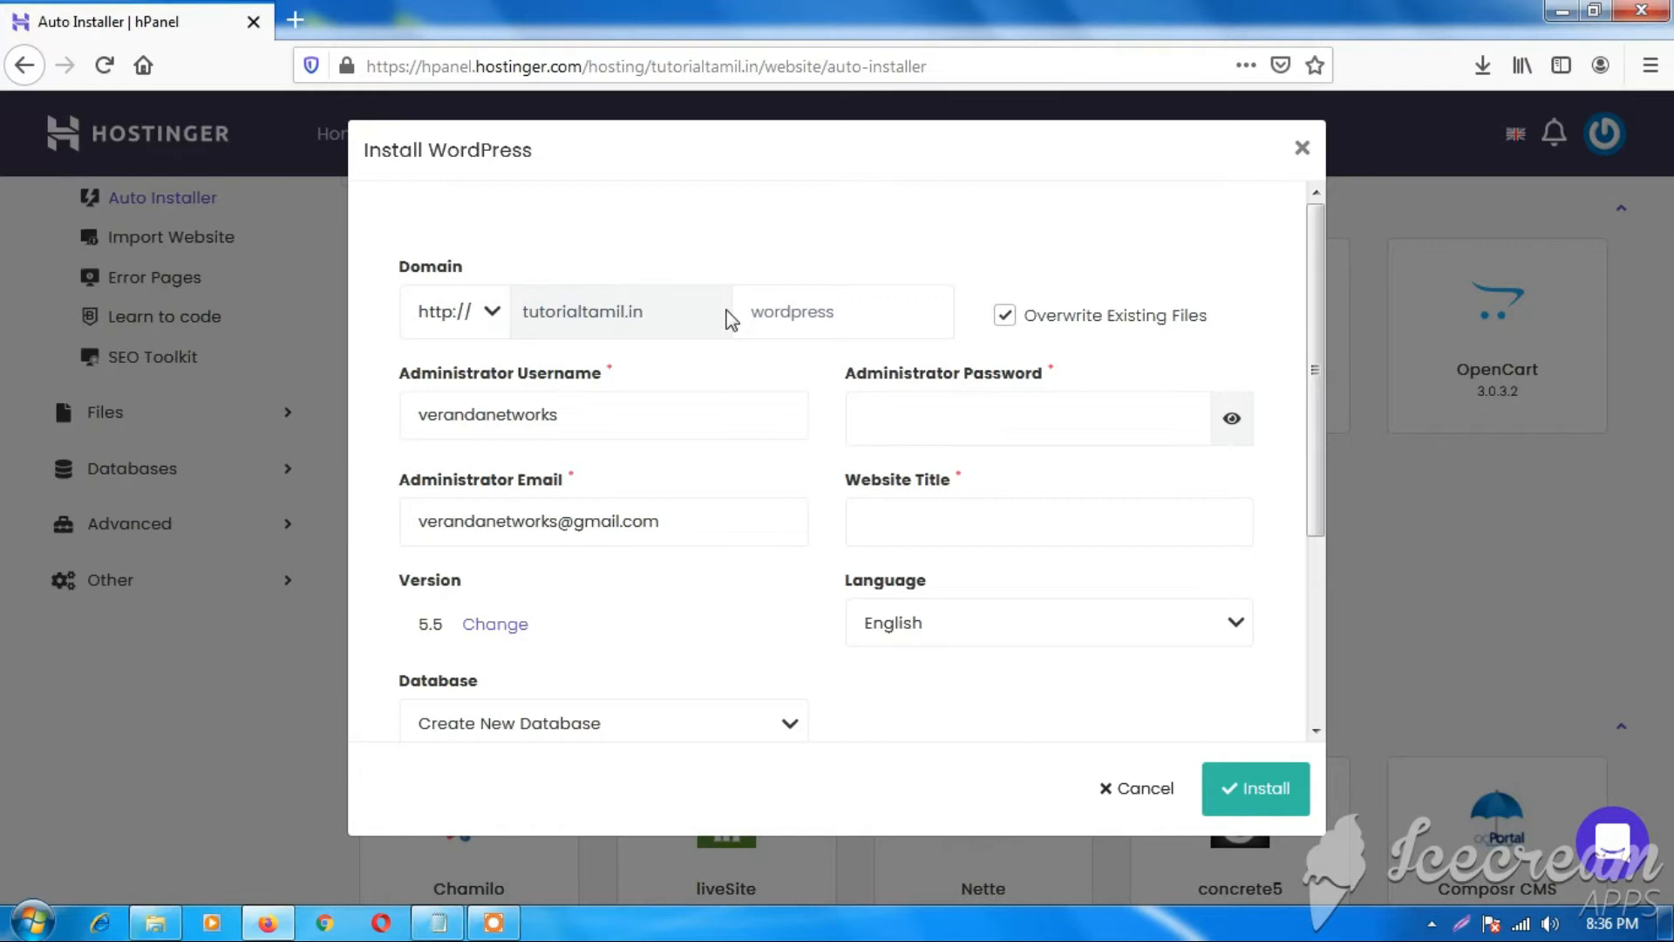
{"action": "left_click", "coordinate": [494, 318]}
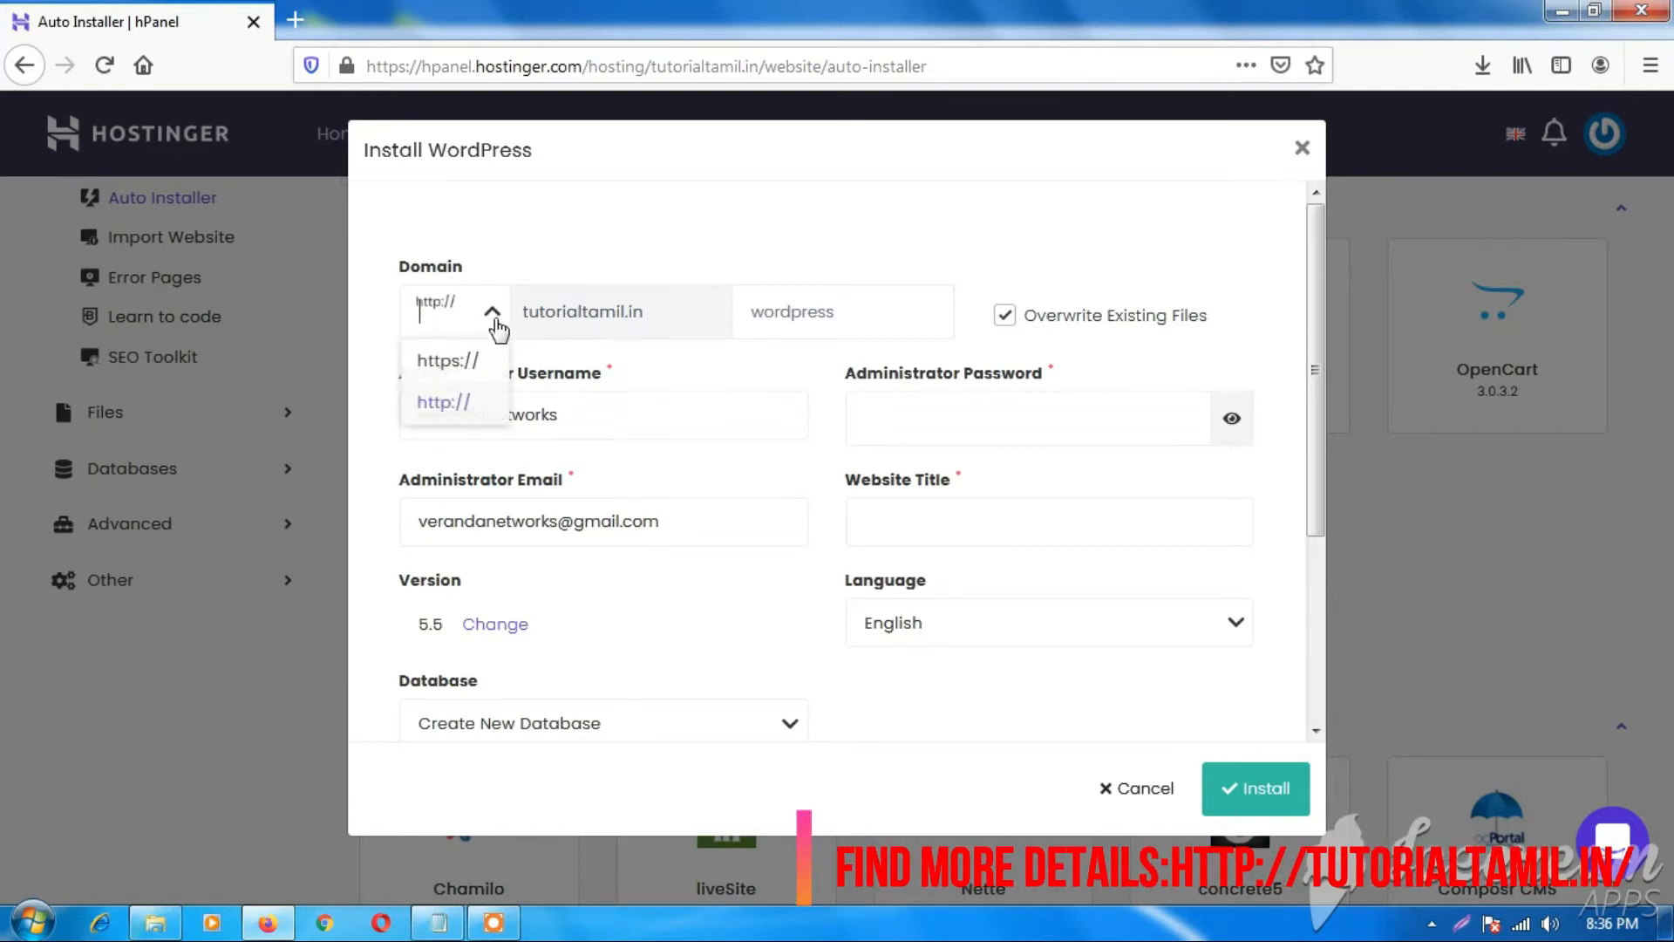
{"action": "left_click", "coordinate": [484, 361]}
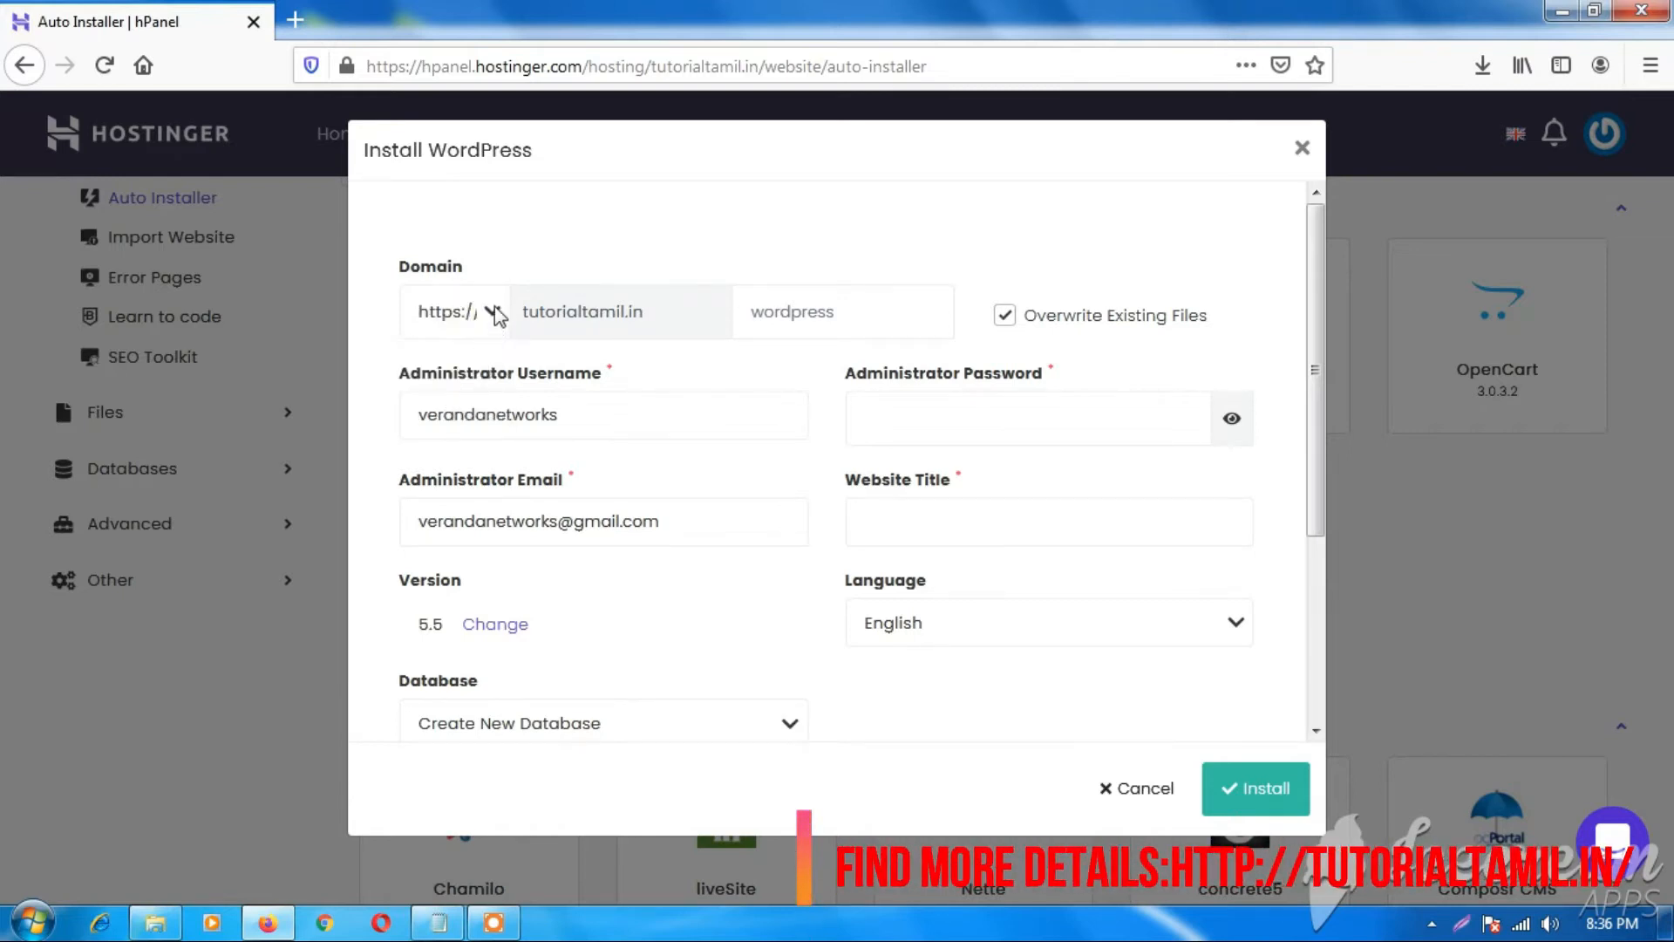
{"action": "left_click", "coordinate": [489, 312]}
{"action": "left_click", "coordinate": [448, 399]}
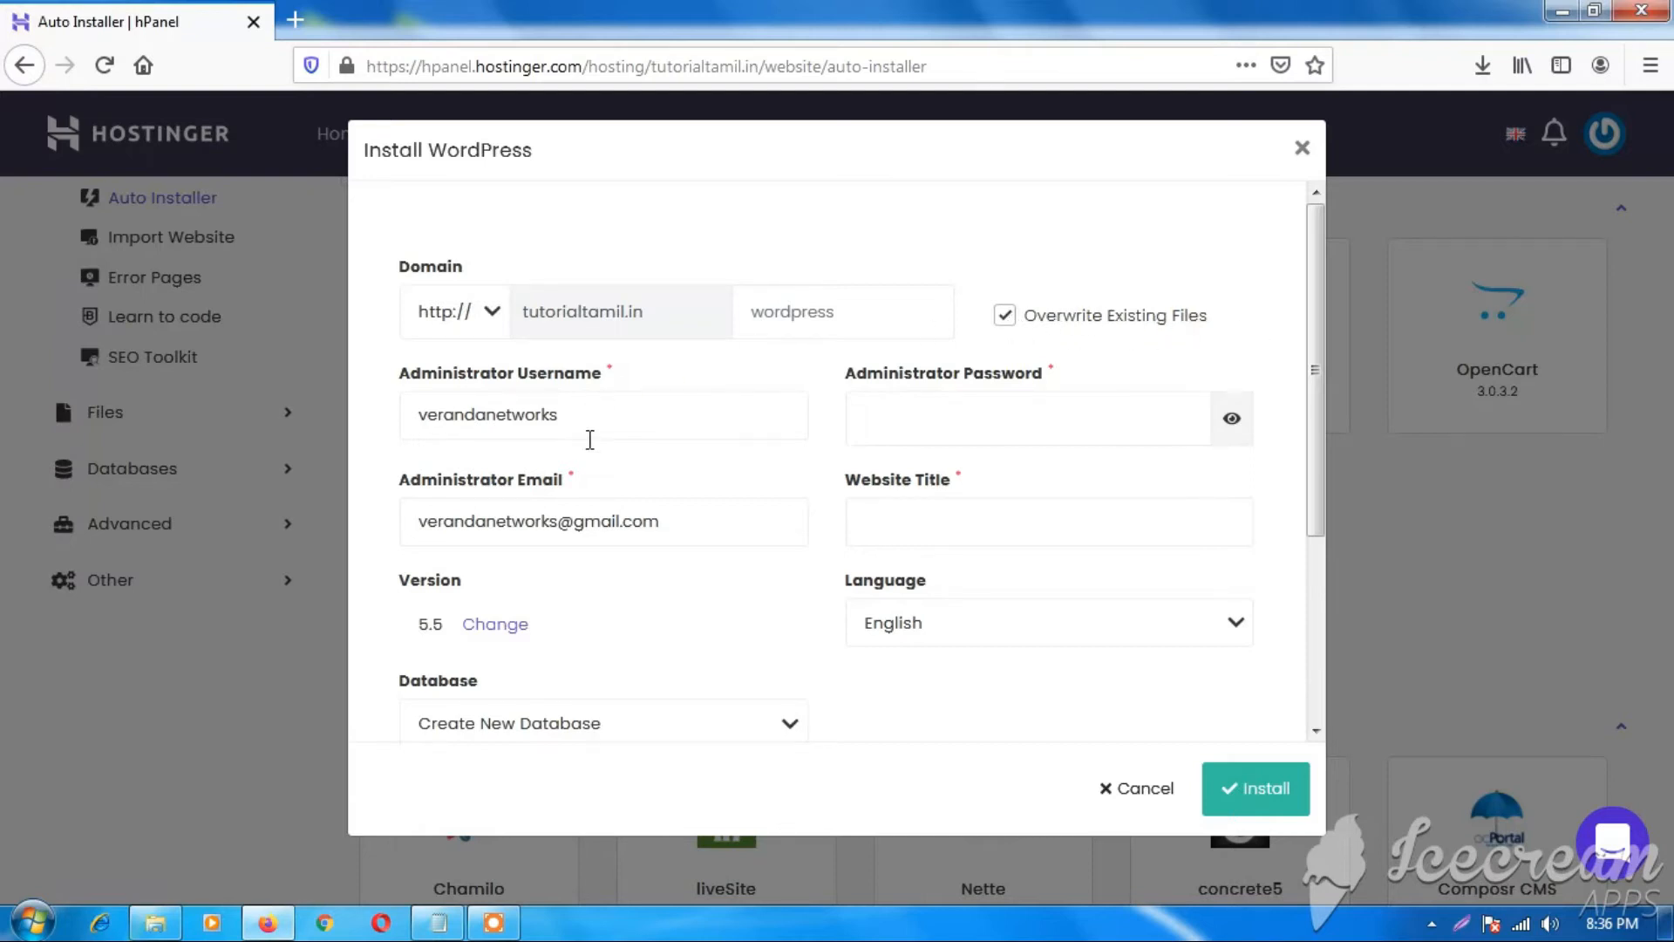
Replace the prefilled administrator username with admin and enter the website title tutorial.
{"action": "double_click", "coordinate": [588, 414]}
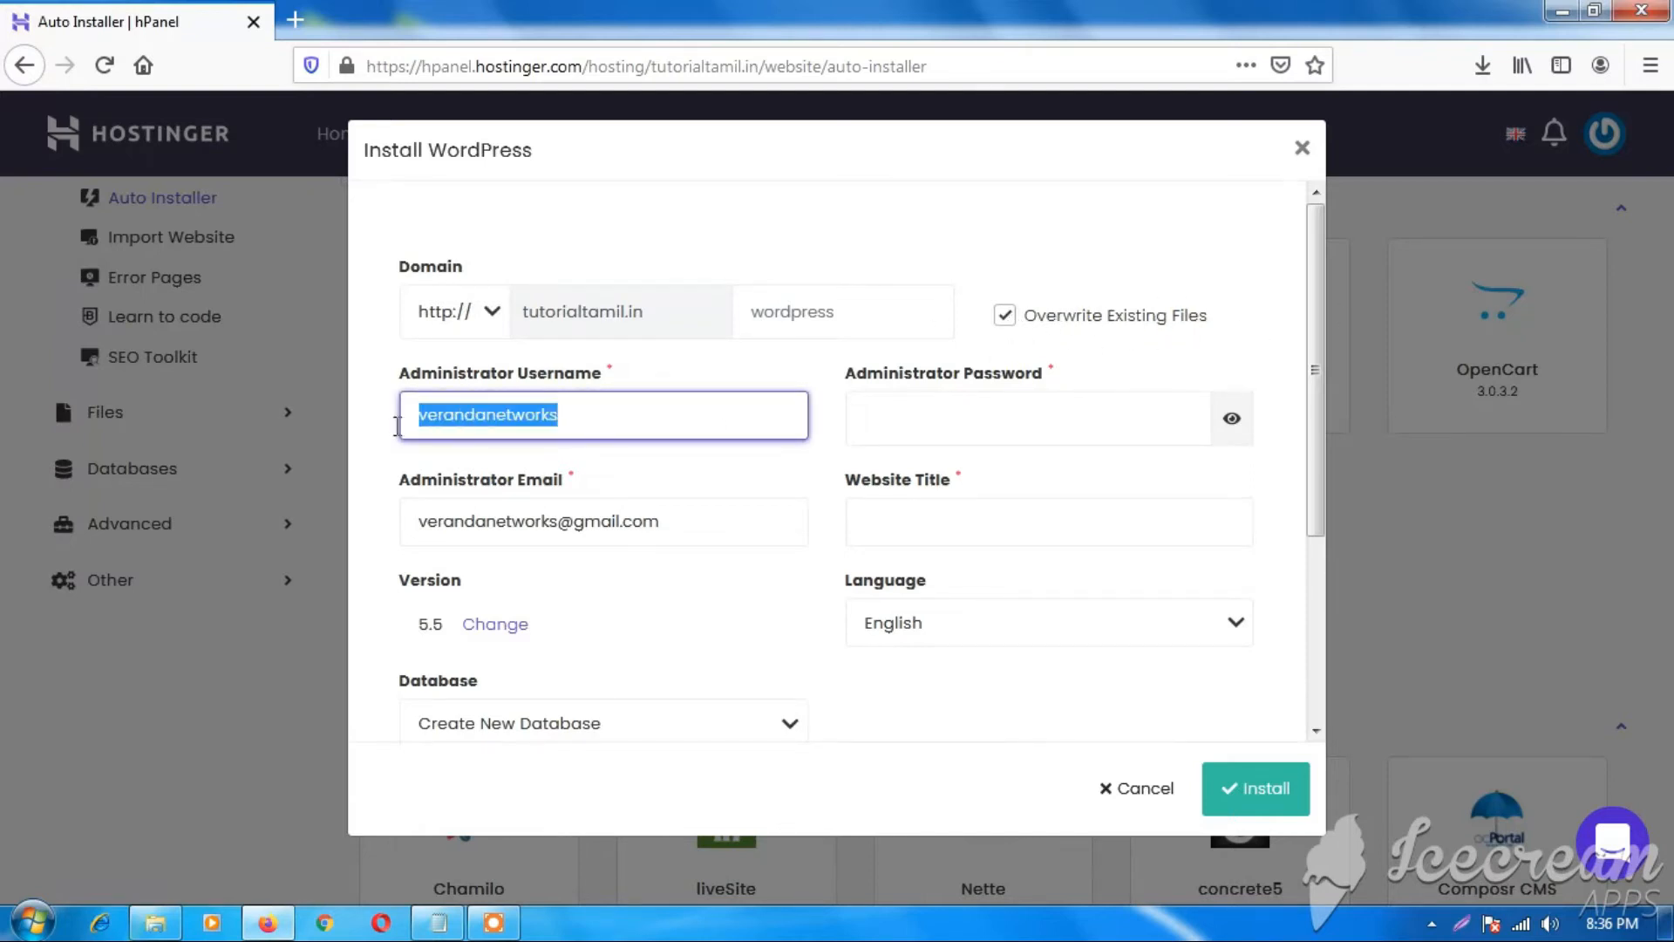
{"action": "left_click", "coordinate": [959, 414]}
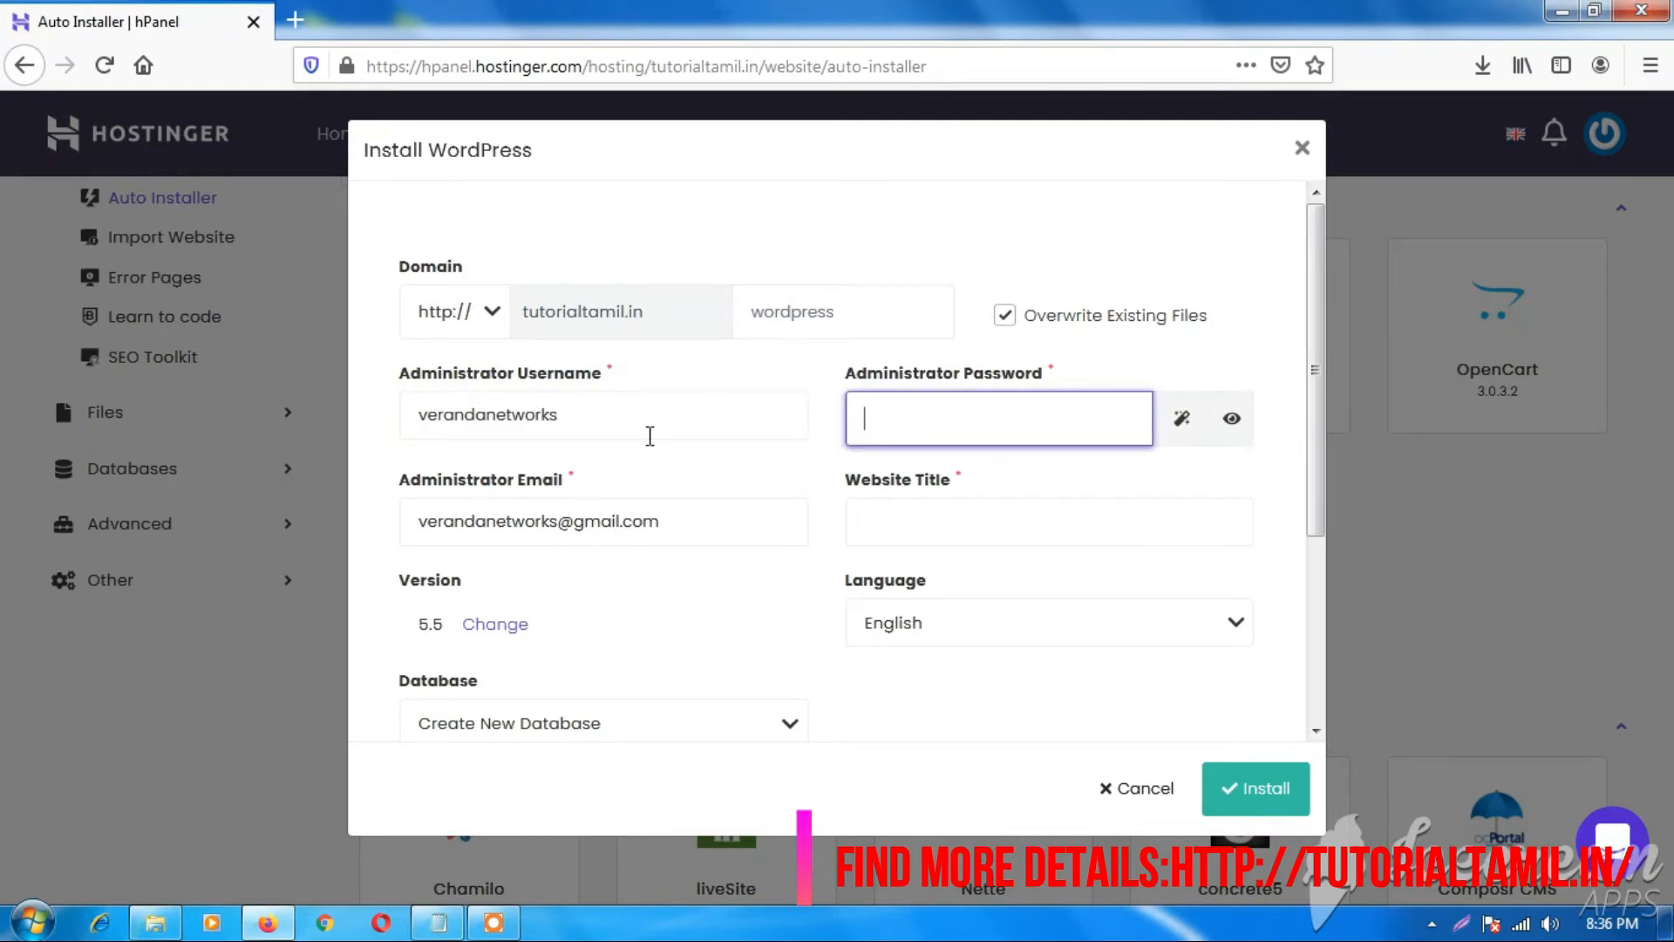
{"action": "left_click_drag", "start_coordinate": [620, 415], "coordinate": [395, 412]}
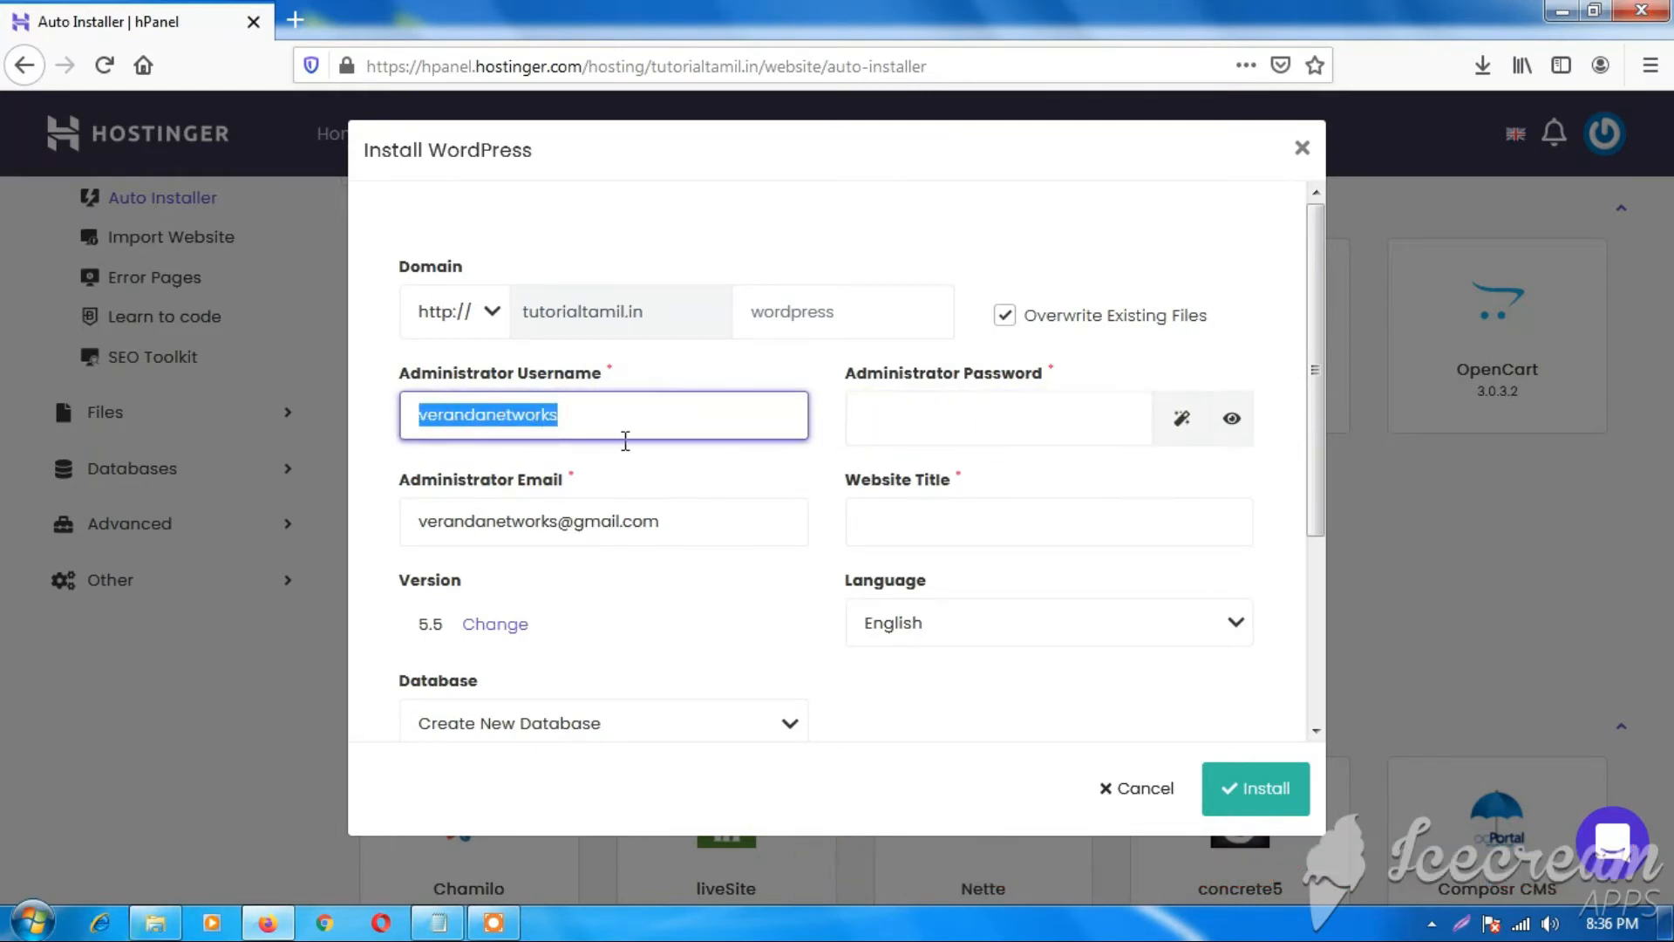
{"action": "left_click", "coordinate": [620, 425]}
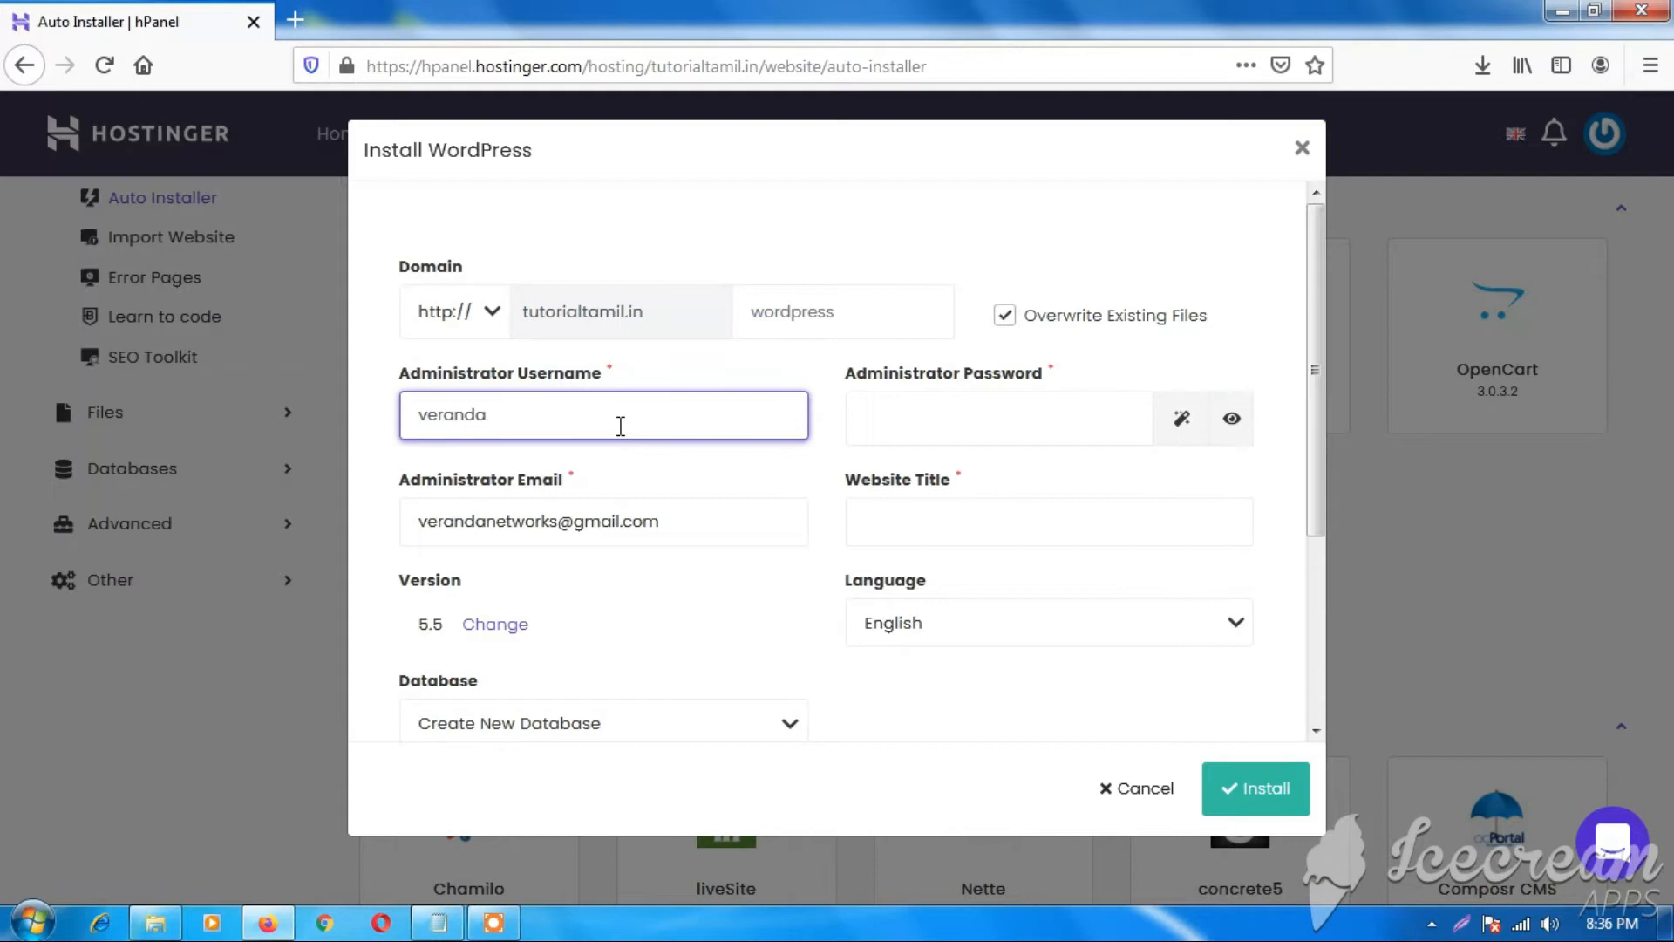
{"action": "type", "text": "admi"}
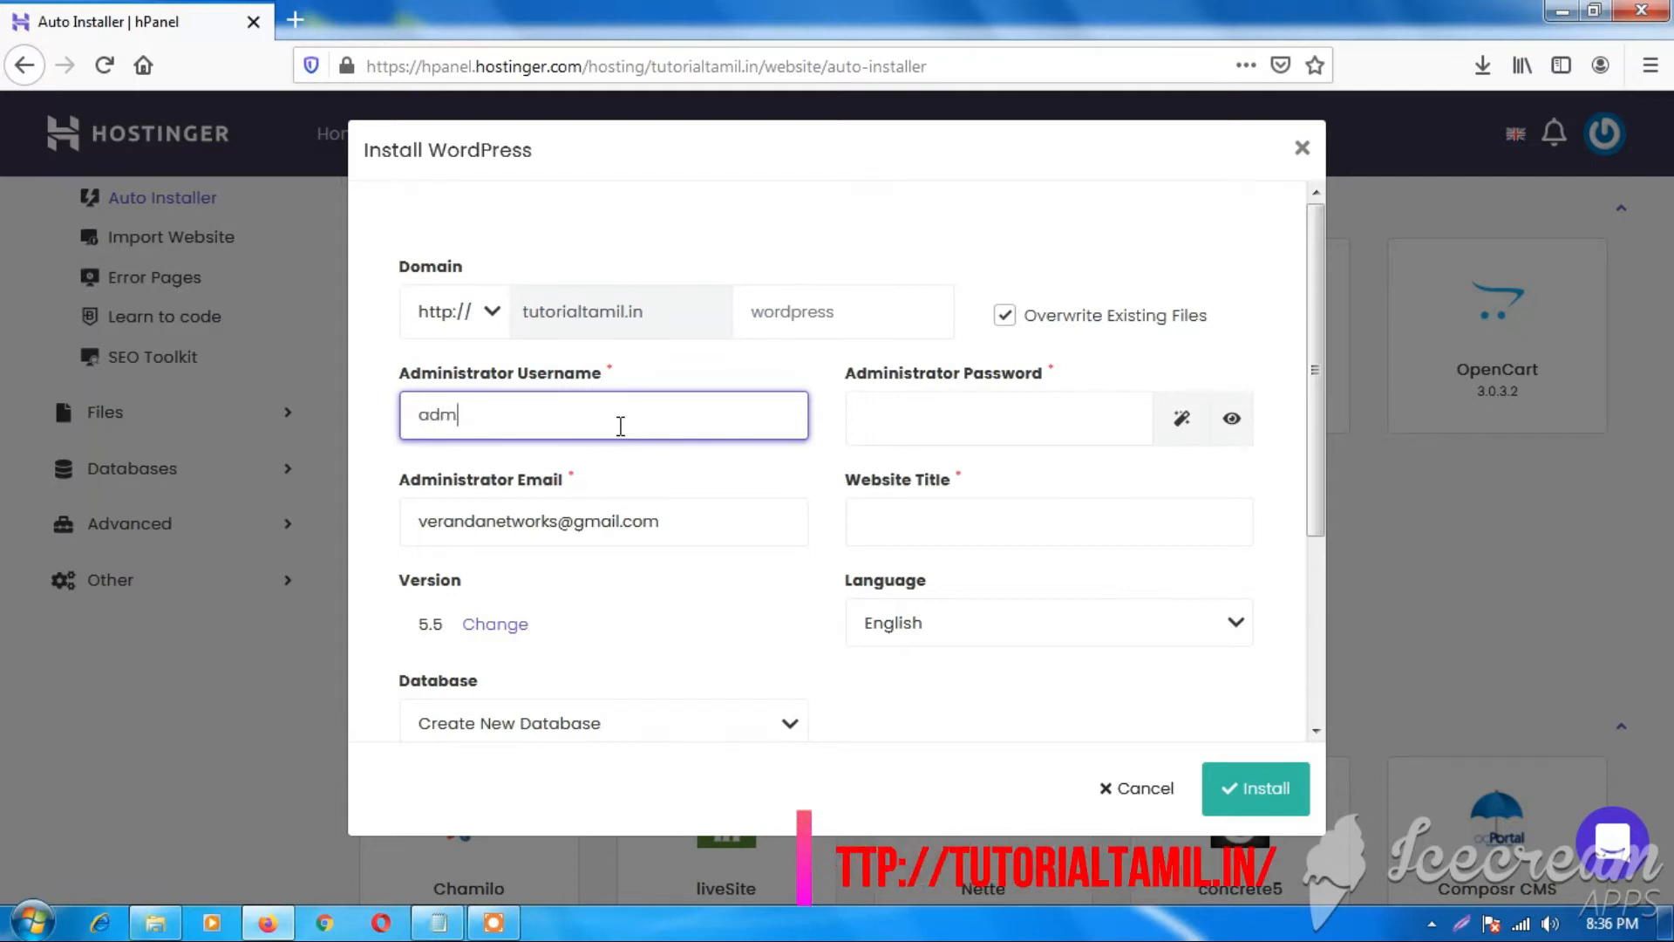
{"action": "key", "text": "Tab"}
{"action": "key", "text": "shift+Tab"}
{"action": "key", "text": "BackSpace"}
{"action": "type", "text": "adi"}
{"action": "type", "text": "min"}
{"action": "key", "text": "Tab"}
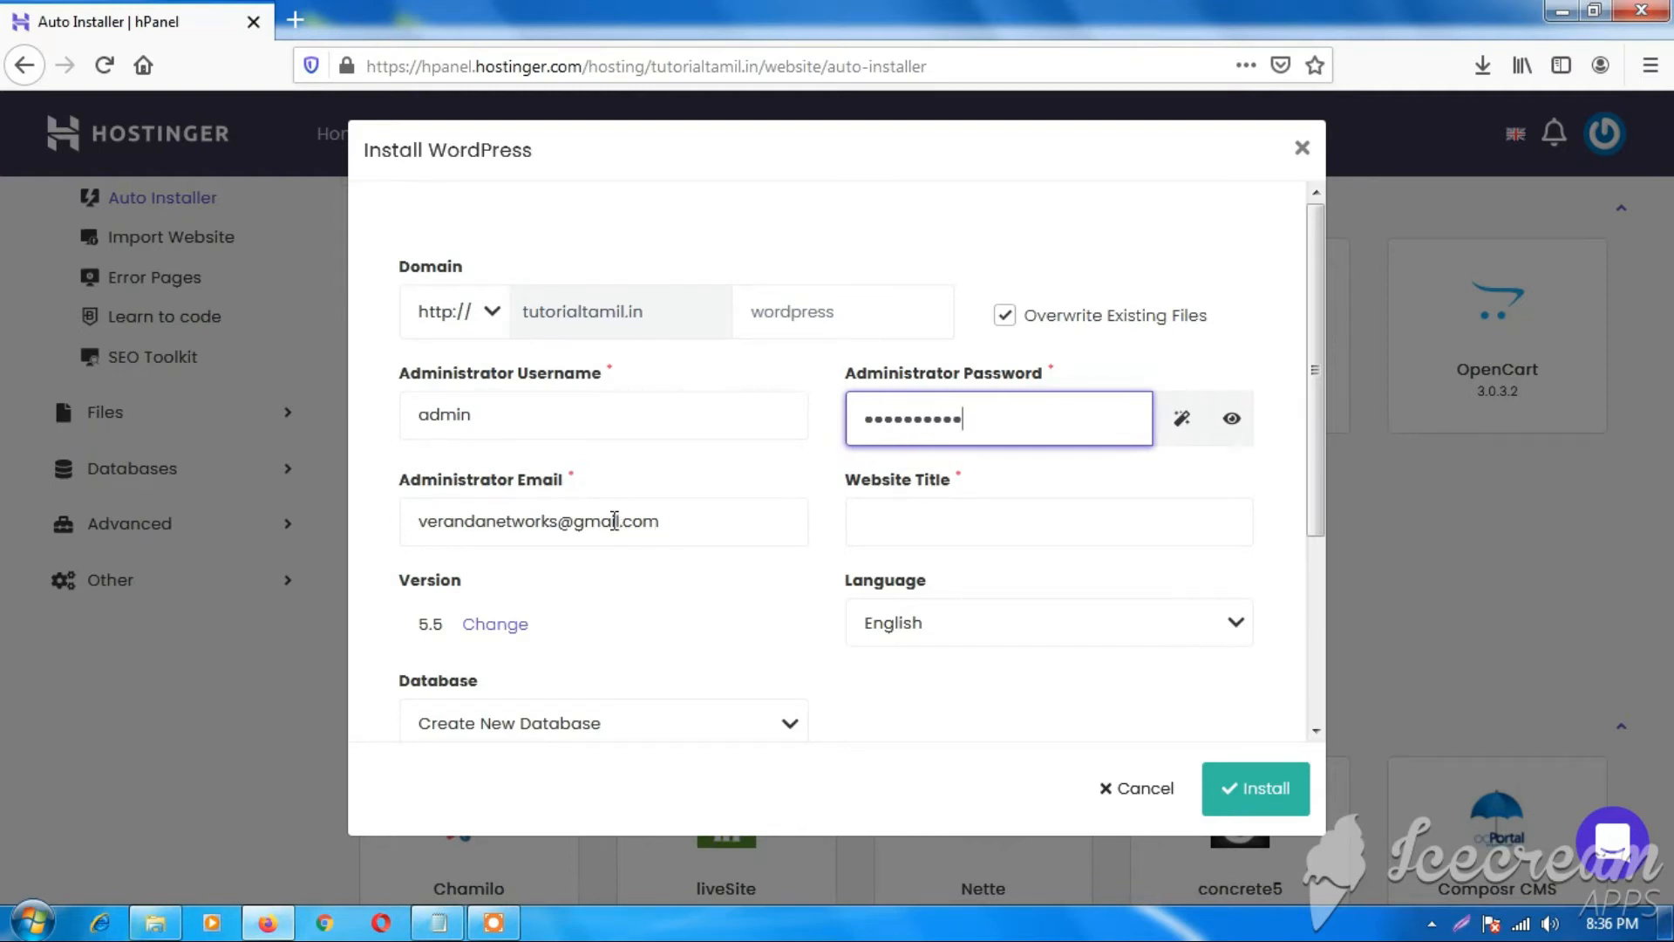
{"action": "left_click", "coordinate": [999, 510]}
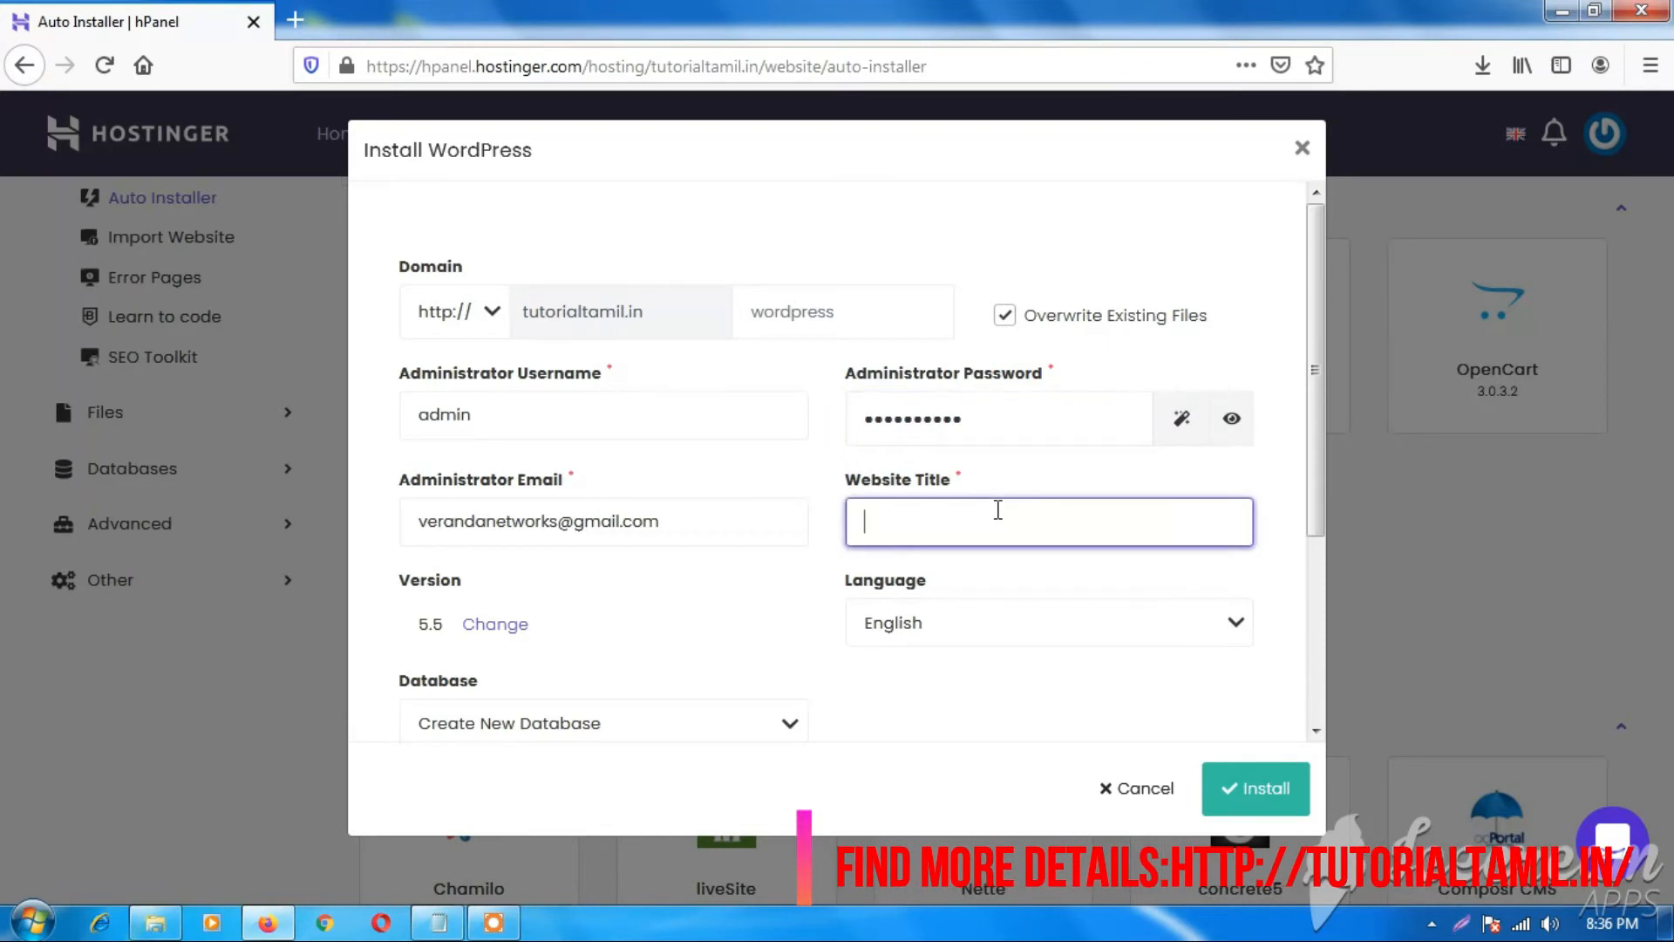
{"action": "type", "text": "tutorialtamil"}
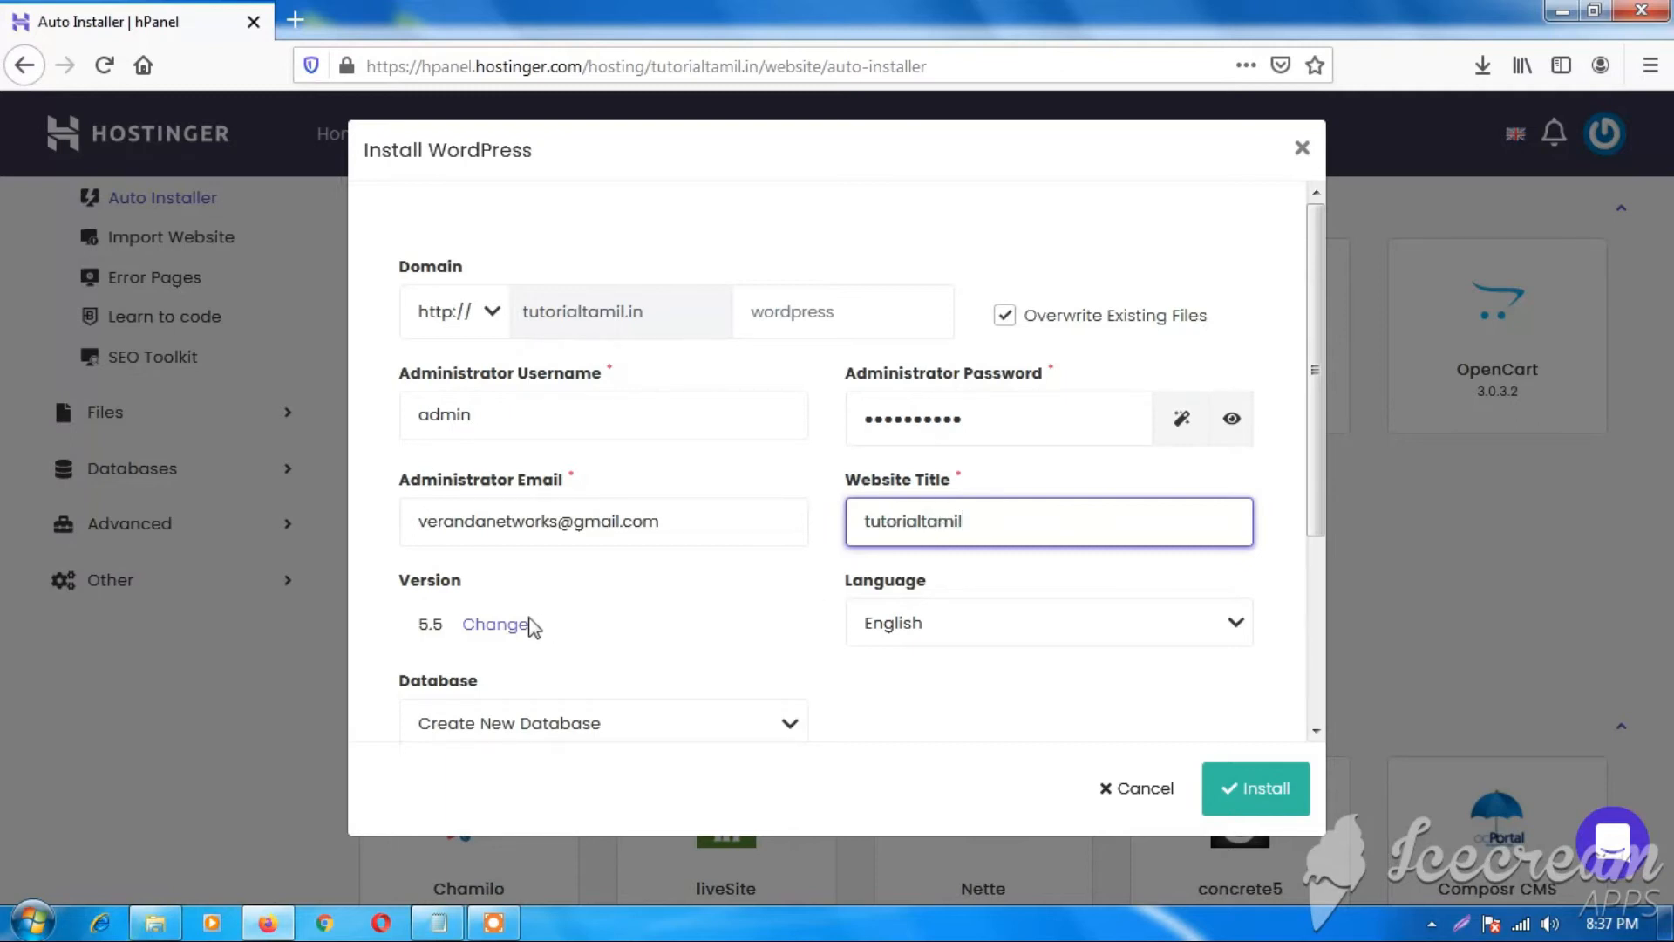
Keep WordPress 5.5, English and Create New Database, then install.
{"action": "scroll", "coordinate": [434, 408], "scroll_direction": "down", "scroll_amount": 3}
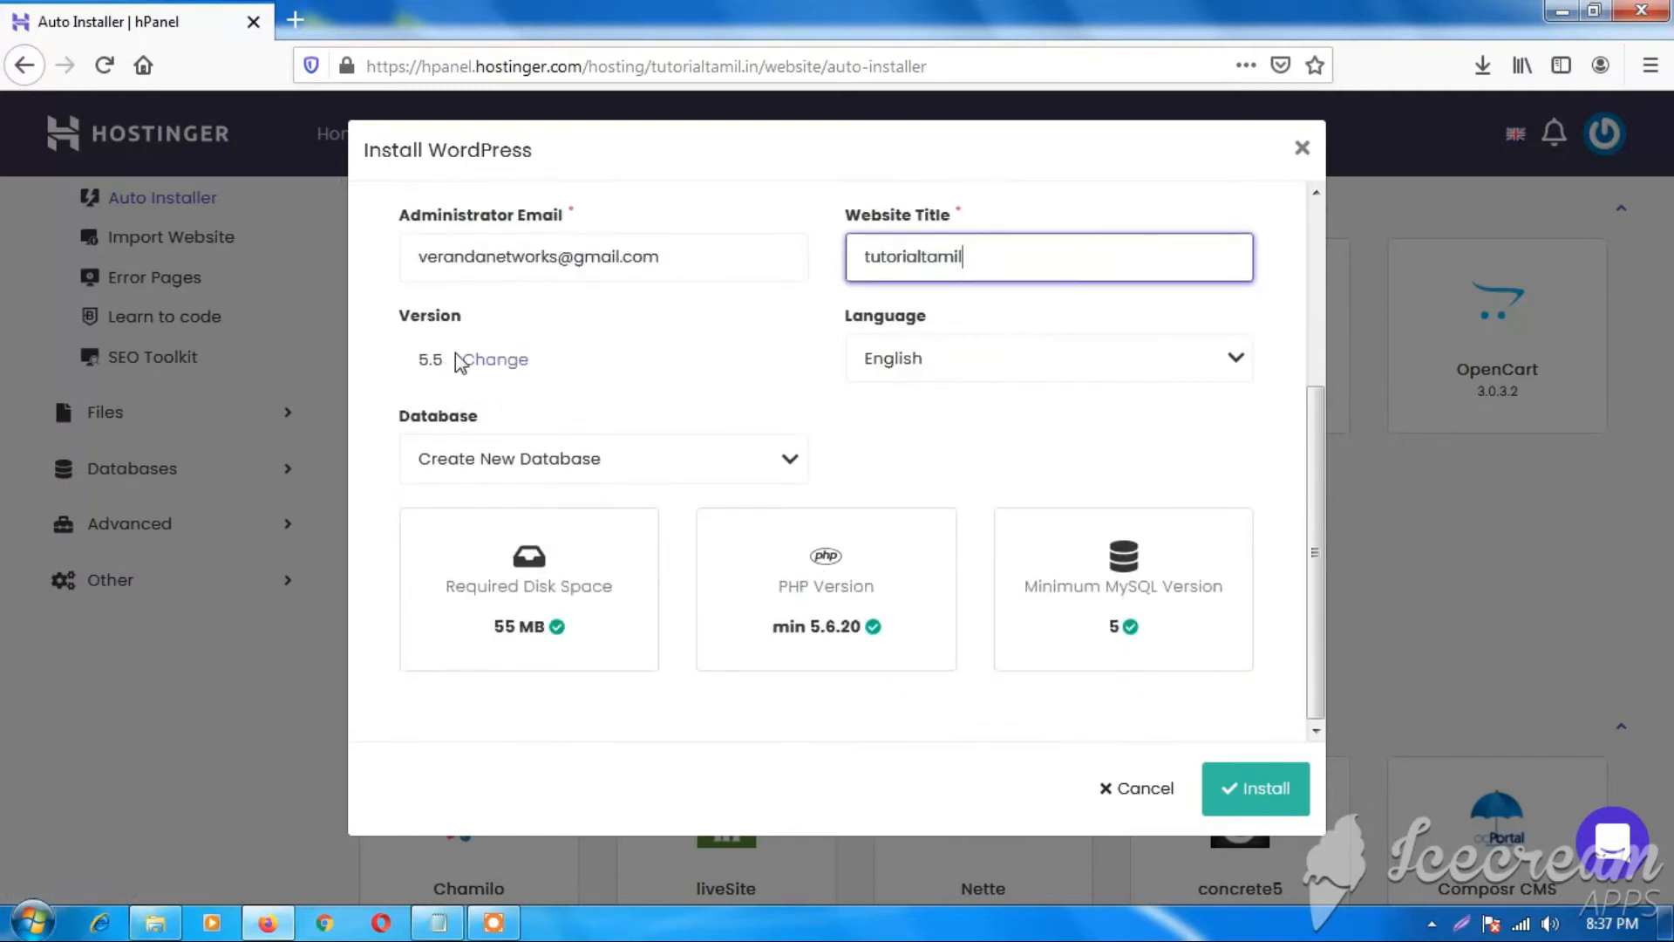
{"action": "left_click", "coordinate": [495, 361]}
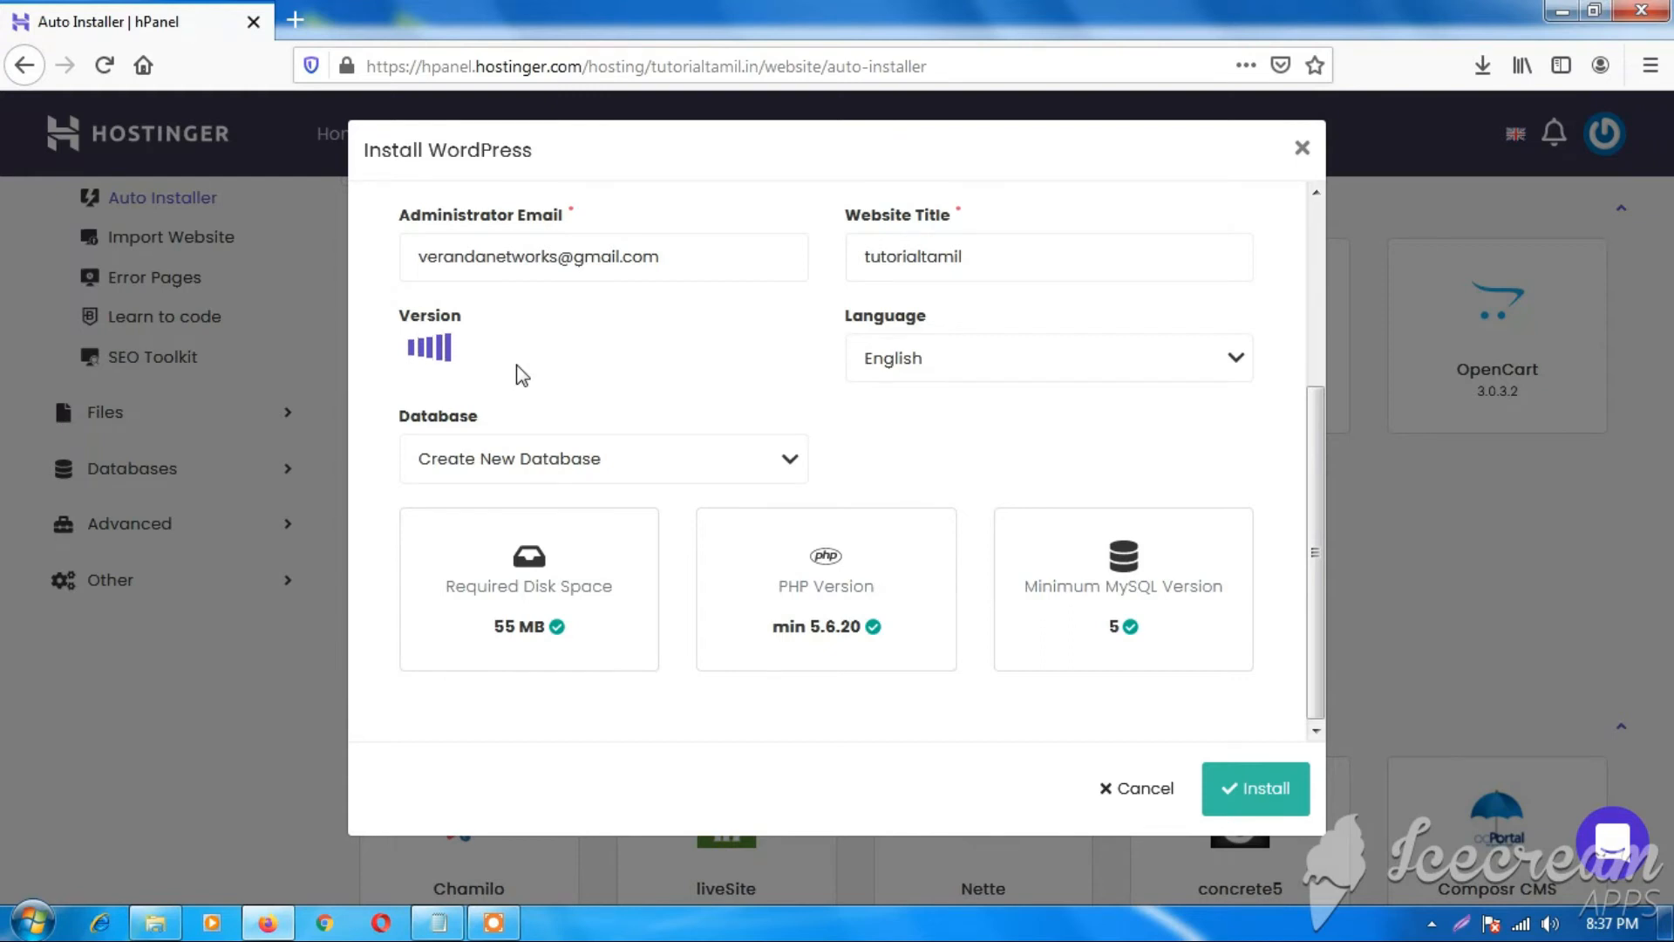
{"action": "left_click", "coordinate": [967, 360]}
{"action": "left_click", "coordinate": [967, 360]}
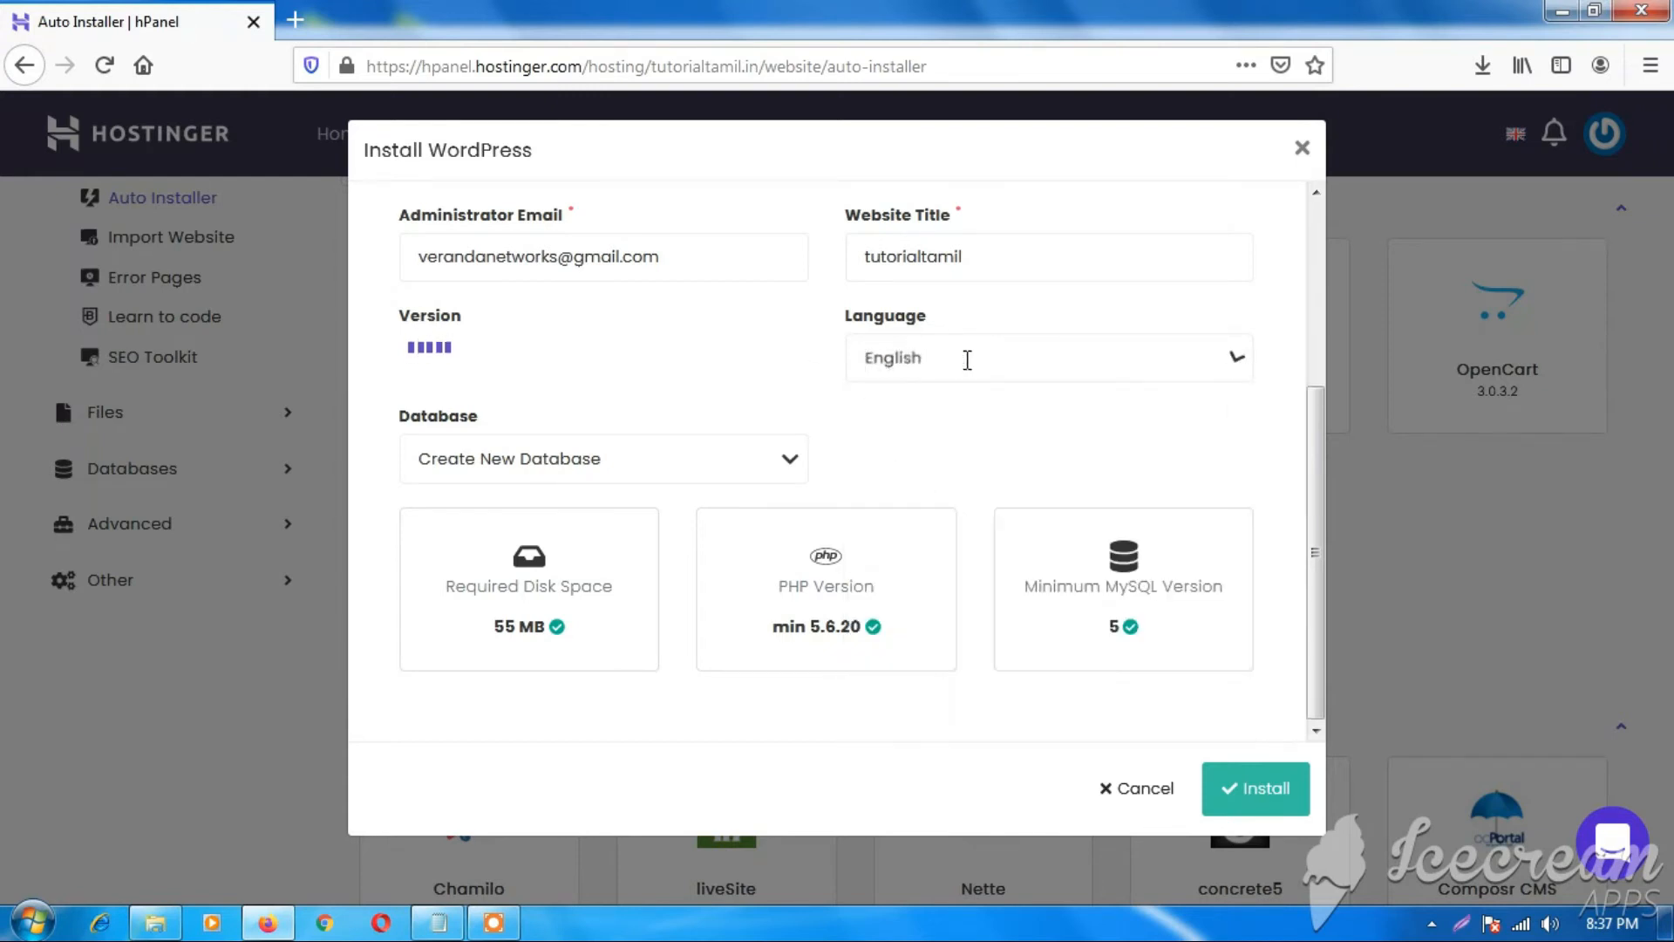
{"action": "left_click", "coordinate": [789, 464]}
{"action": "left_click", "coordinate": [791, 471]}
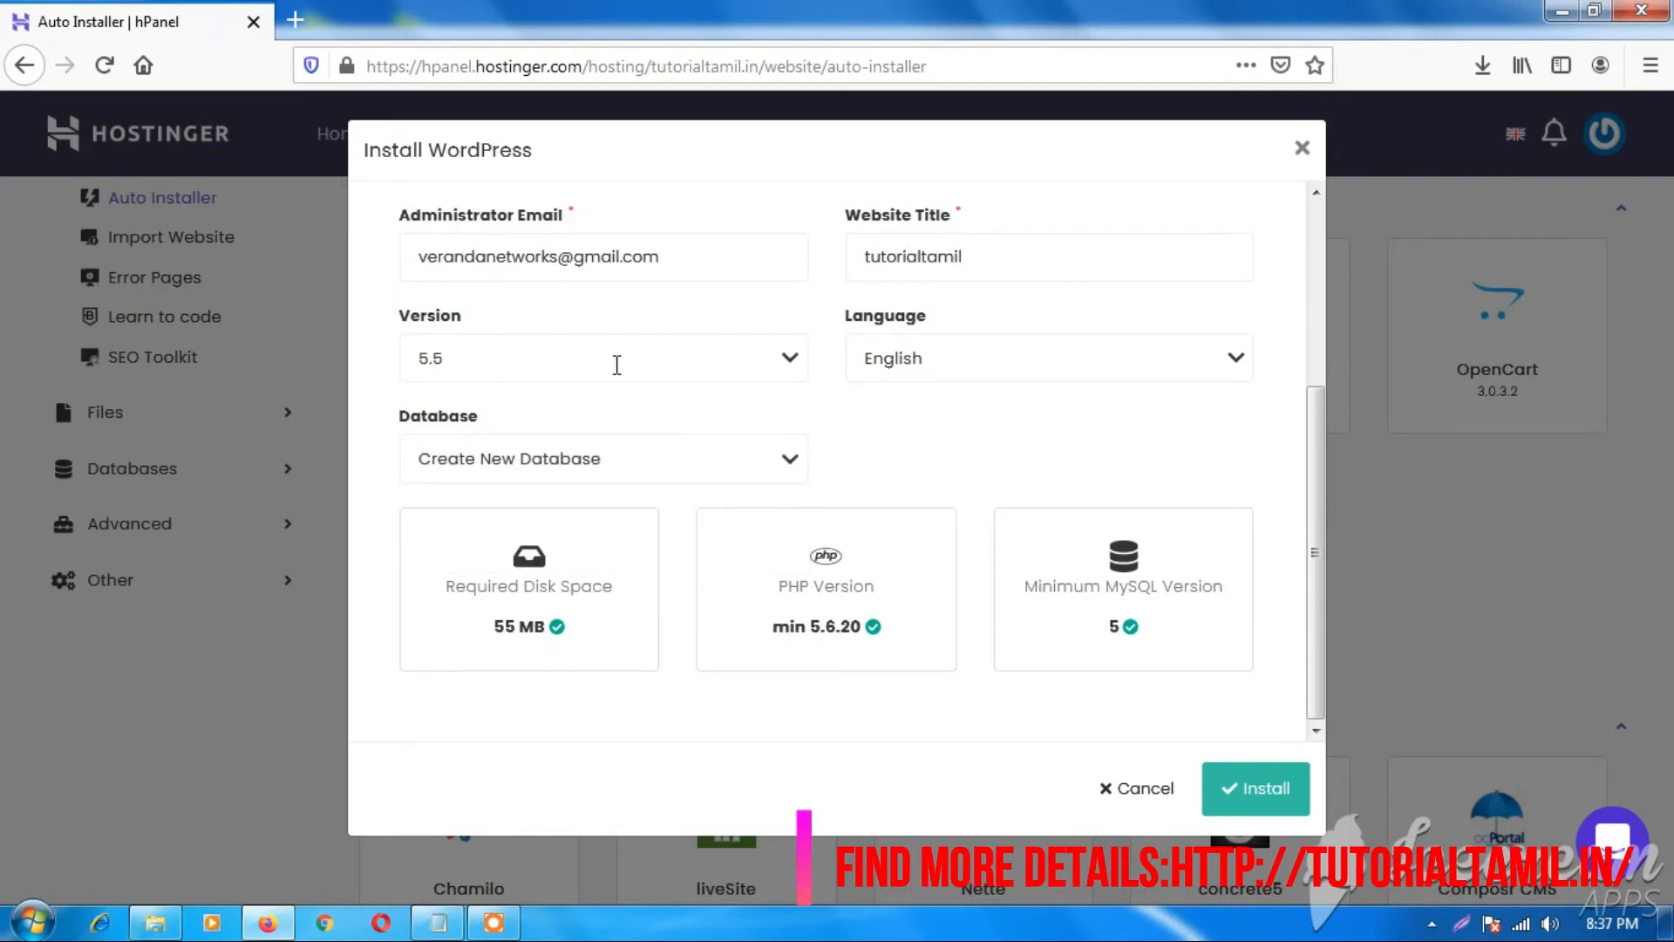
{"action": "left_click", "coordinate": [576, 465]}
{"action": "left_click", "coordinate": [886, 456]}
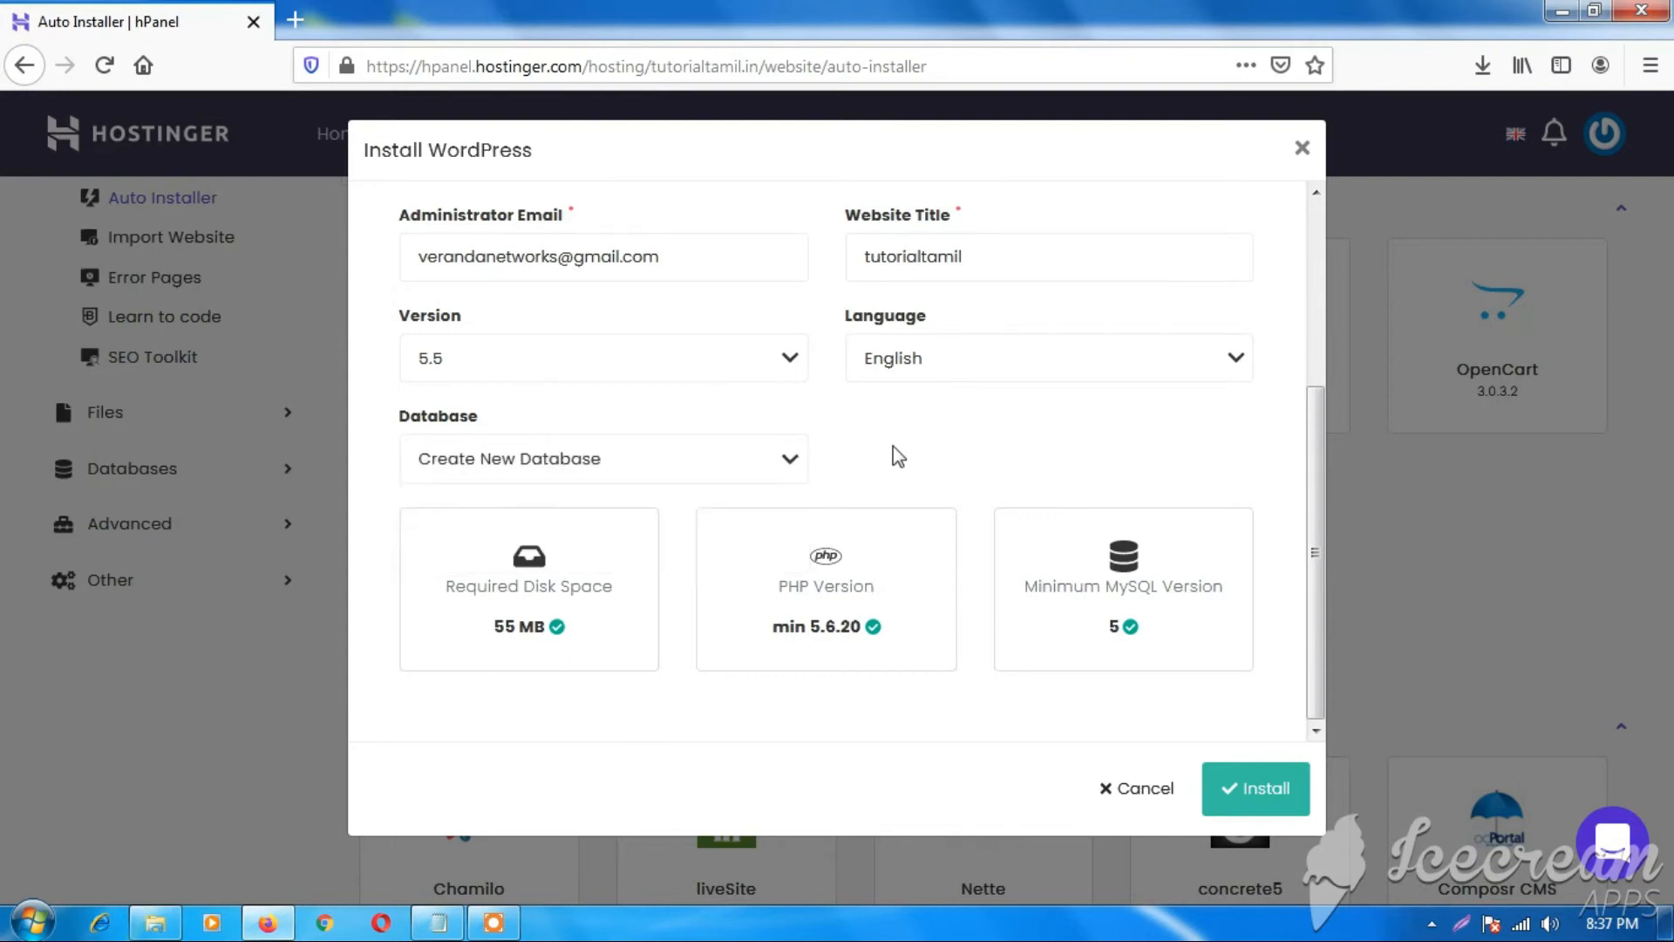
{"action": "left_click", "coordinate": [1260, 789]}
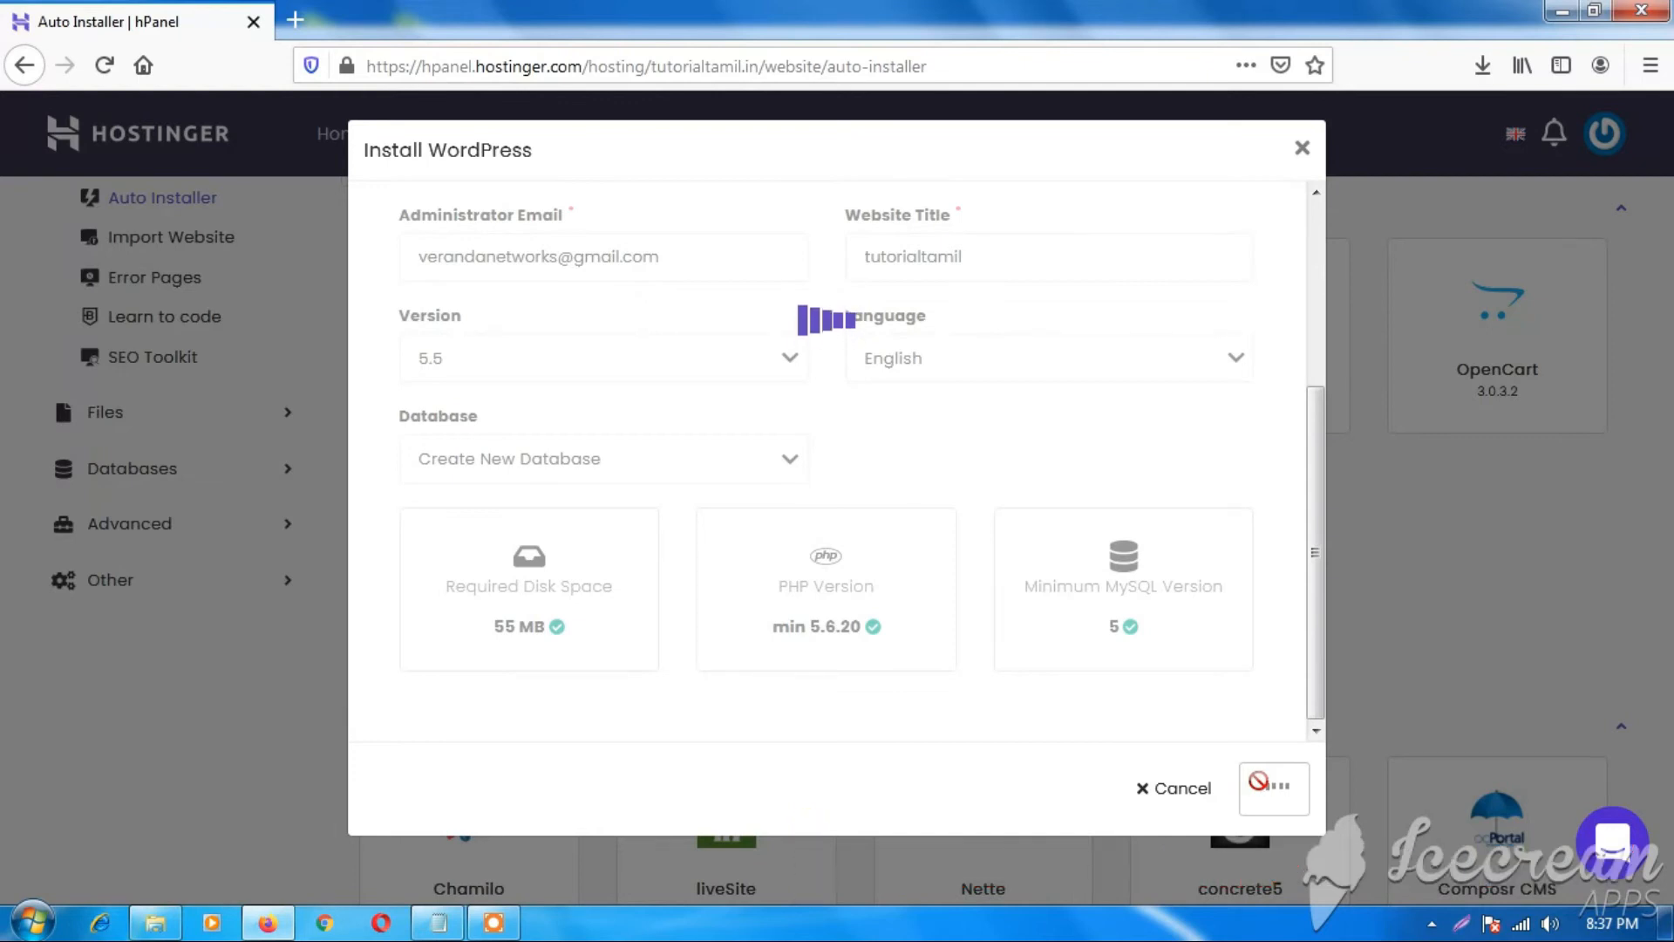
Confirm WordPress installed on tutorialtamil.in and open its WordPress dashboard link.
{"action": "scroll", "coordinate": [1222, 384], "scroll_direction": "up", "scroll_amount": 5}
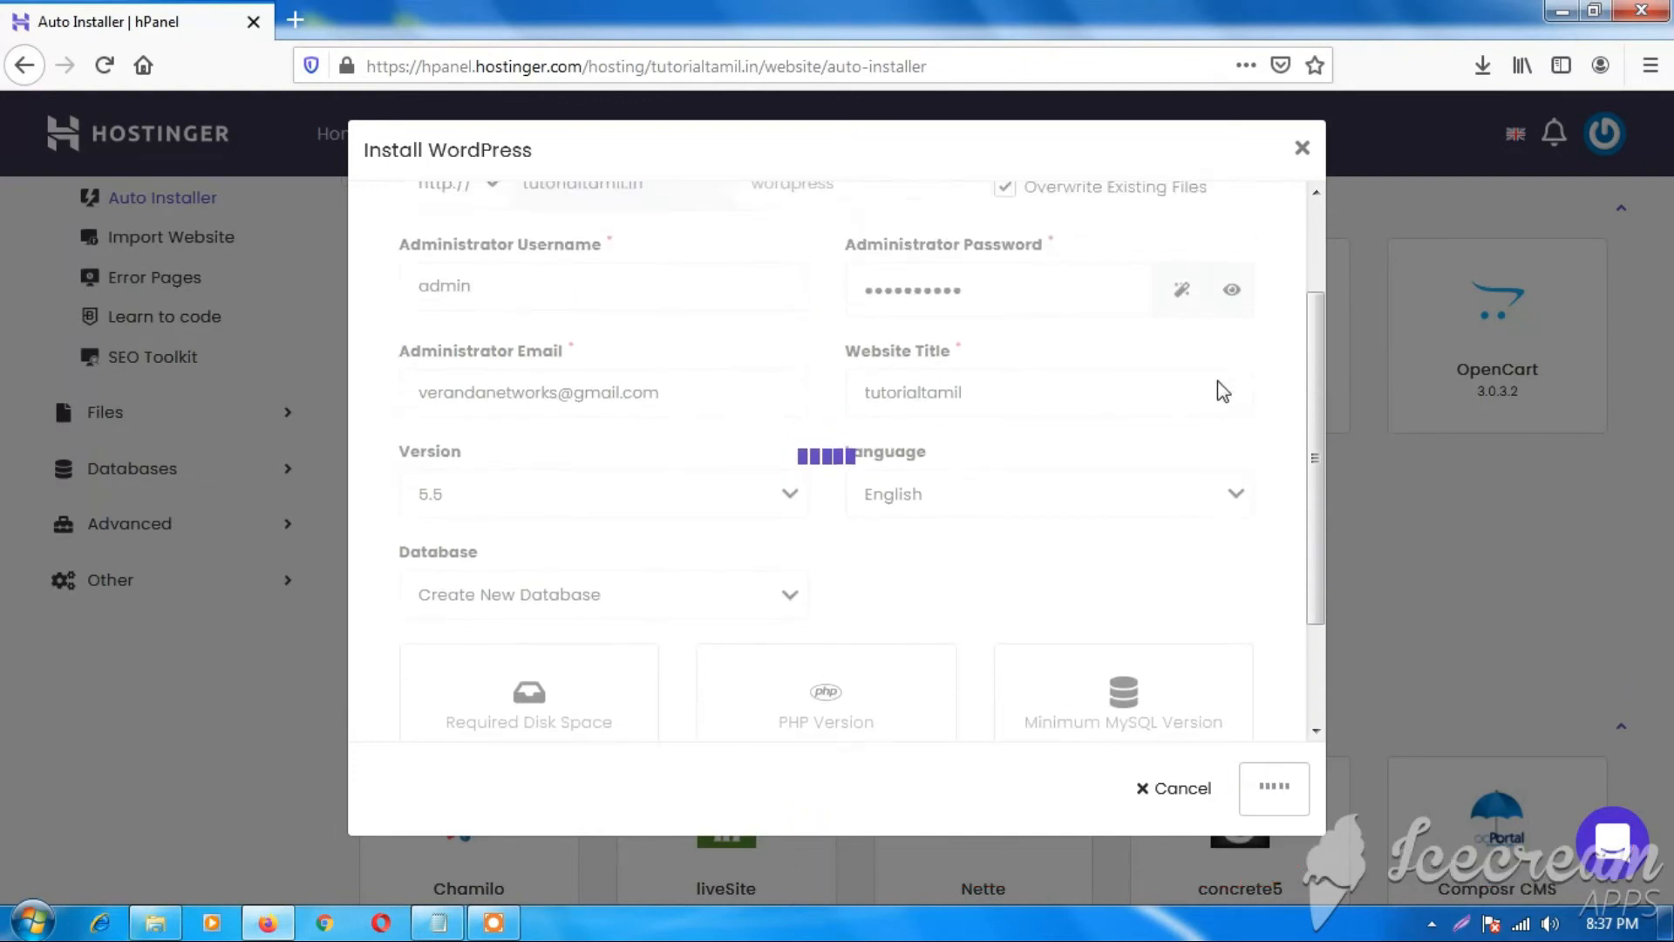
{"action": "scroll", "coordinate": [1215, 399], "scroll_direction": "down", "scroll_amount": 3}
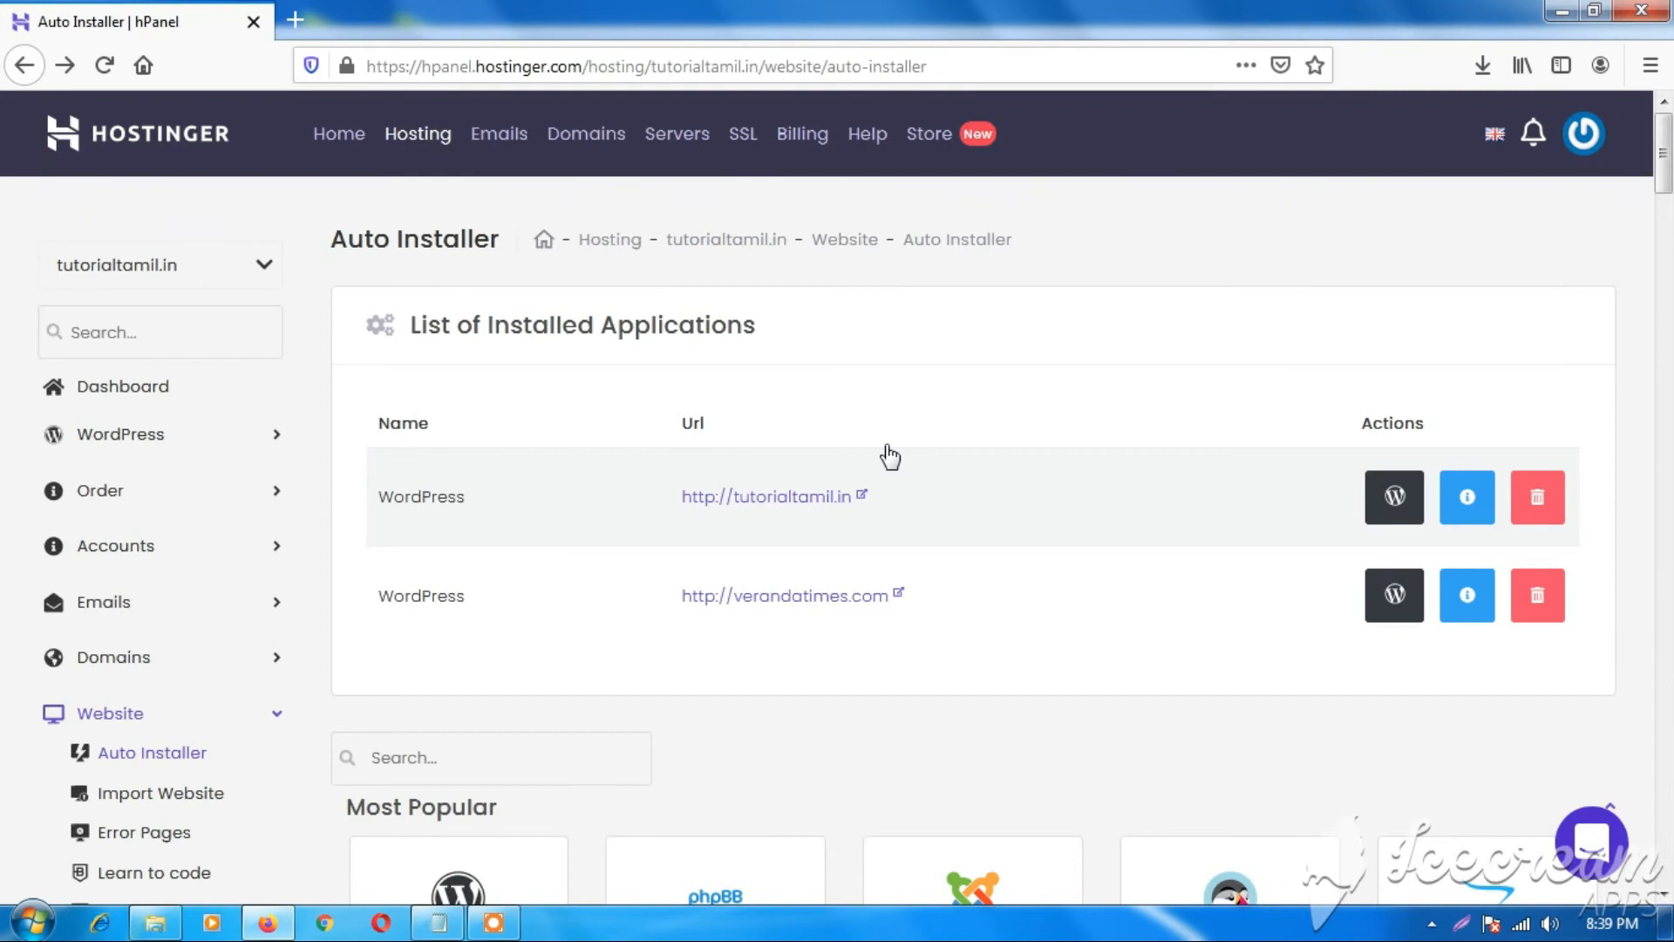
{"action": "left_click", "coordinate": [1395, 501]}
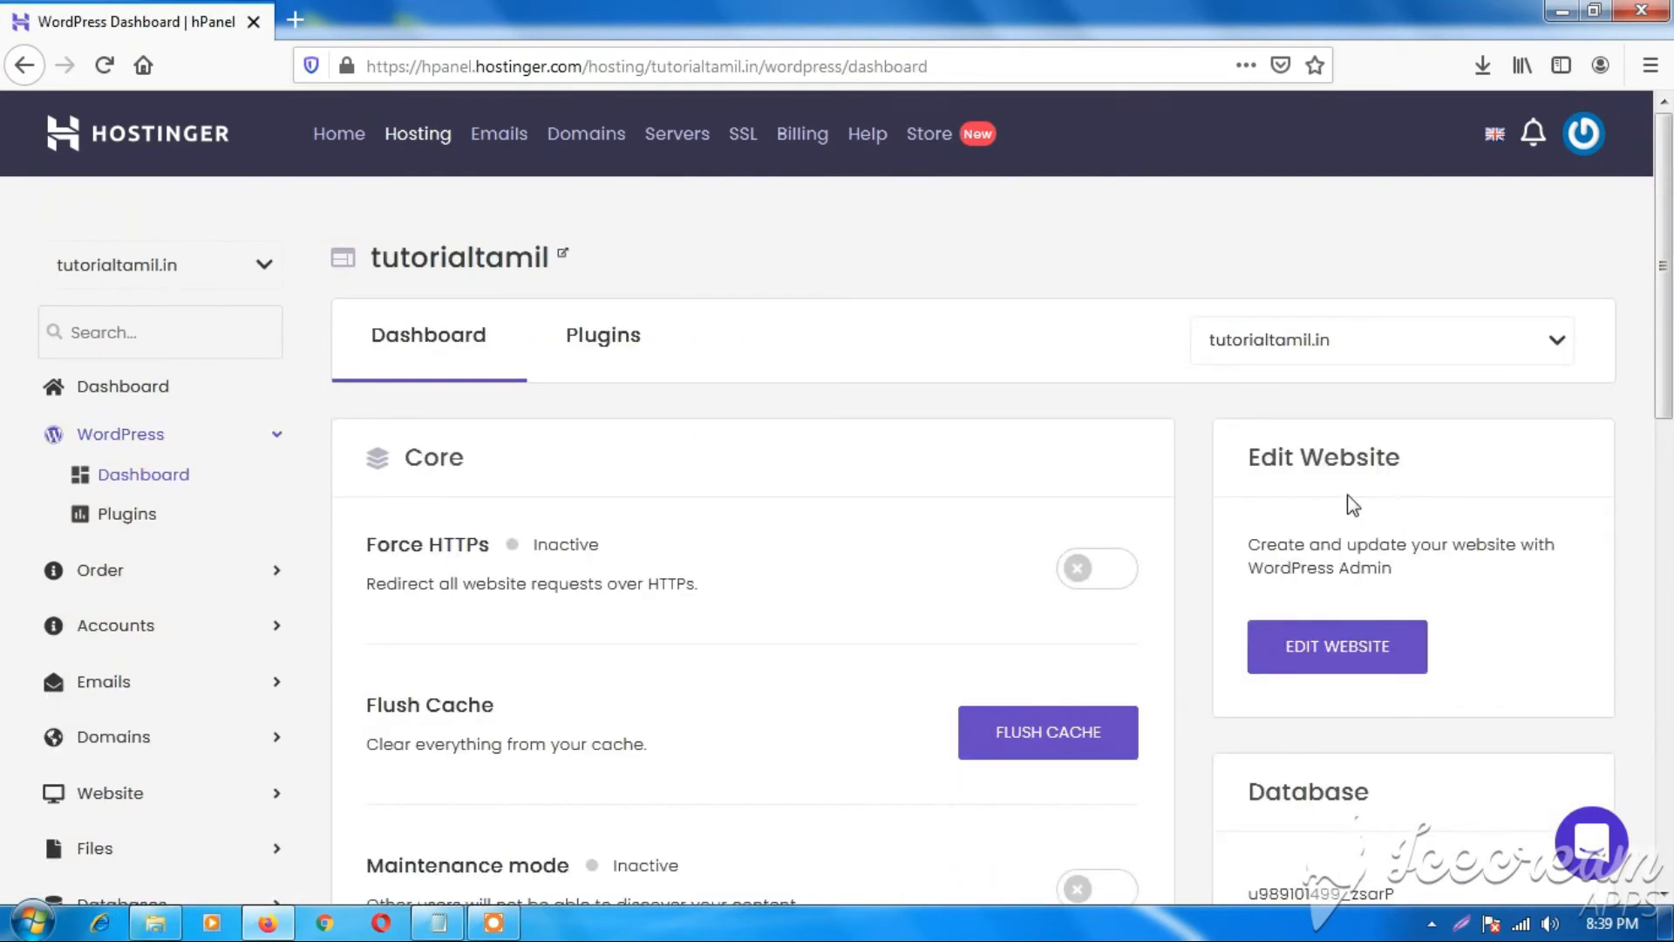
{"action": "scroll", "coordinate": [723, 419], "scroll_direction": "down", "scroll_amount": 2}
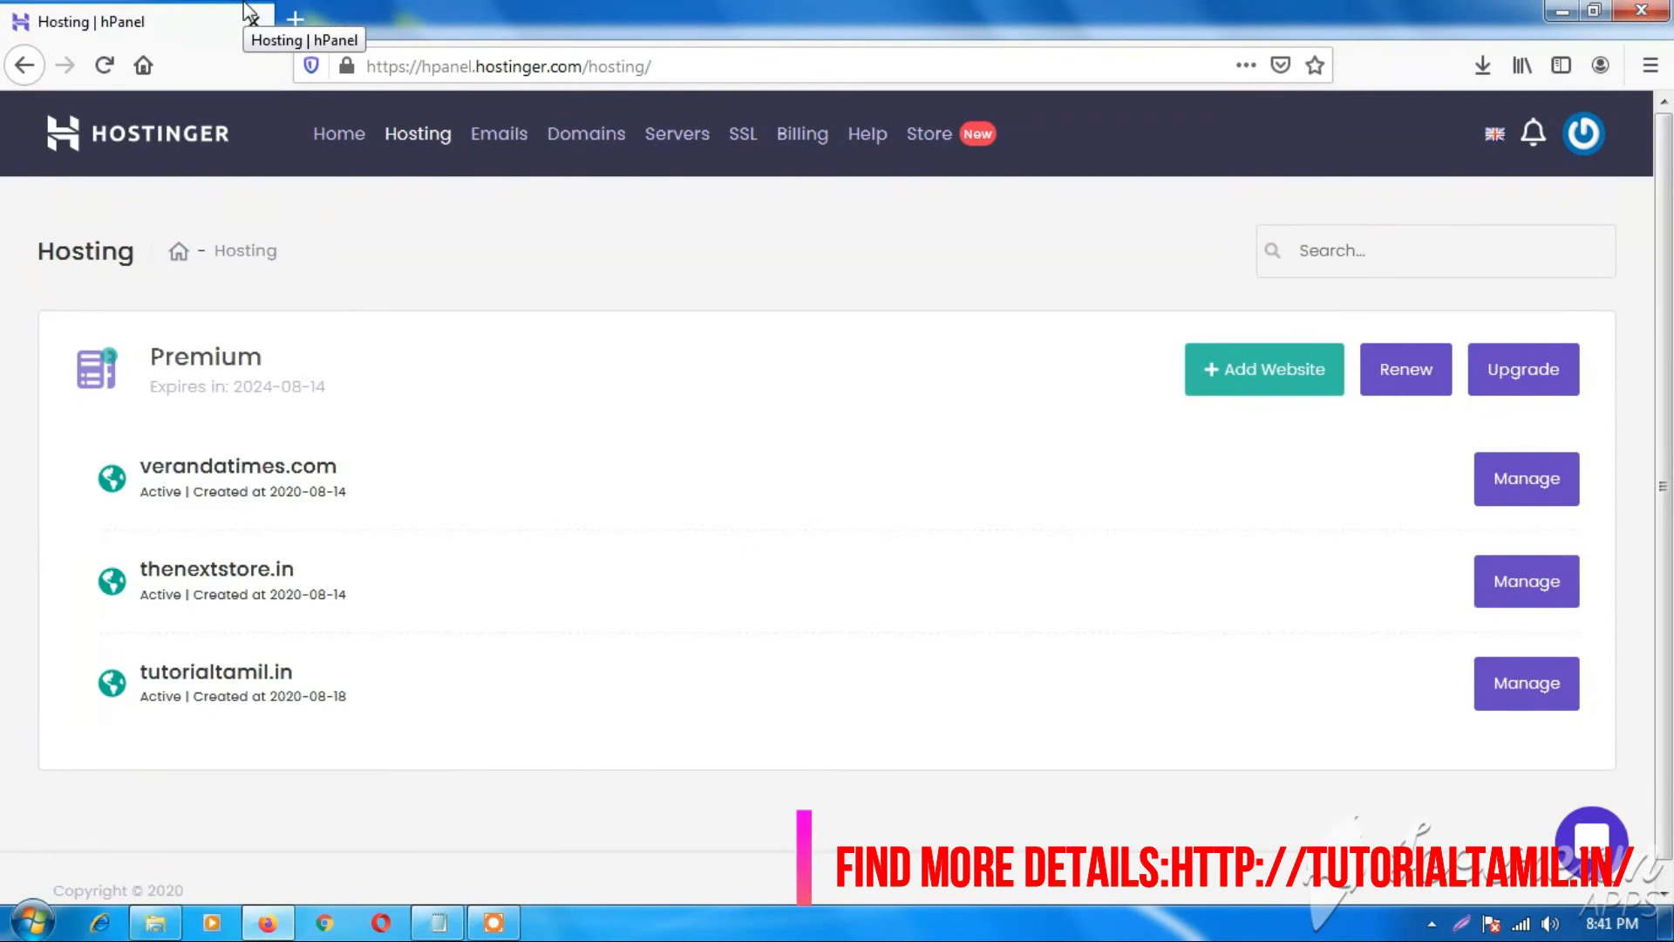
{"action": "left_click", "coordinate": [293, 17]}
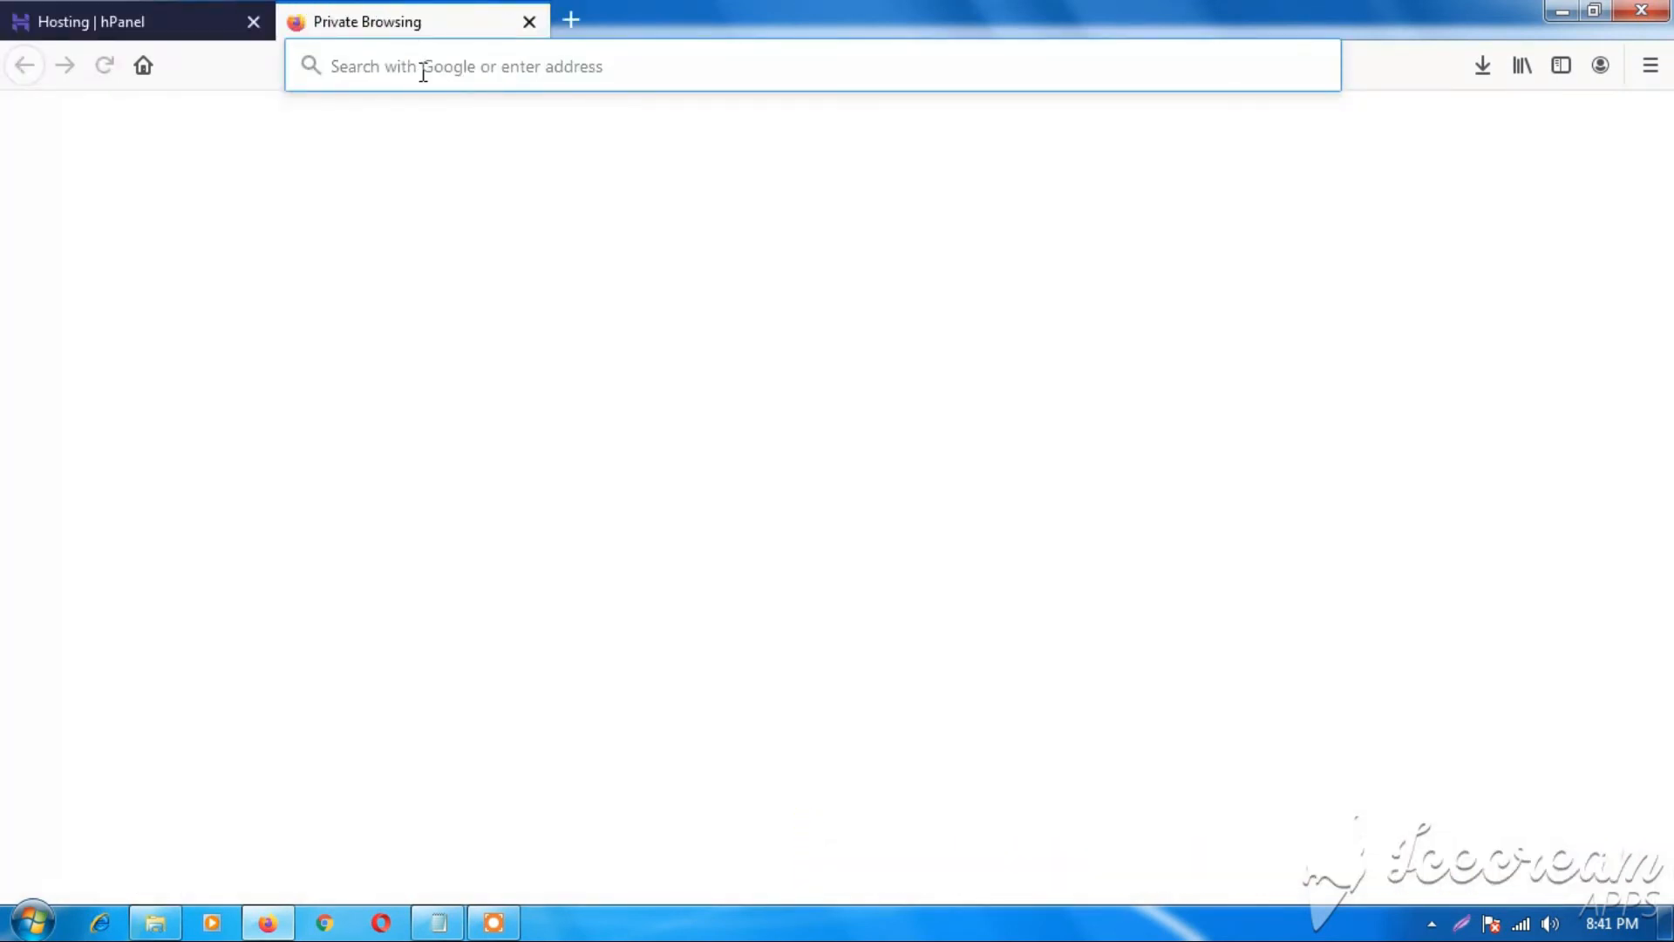
{"action": "type", "text": "www"}
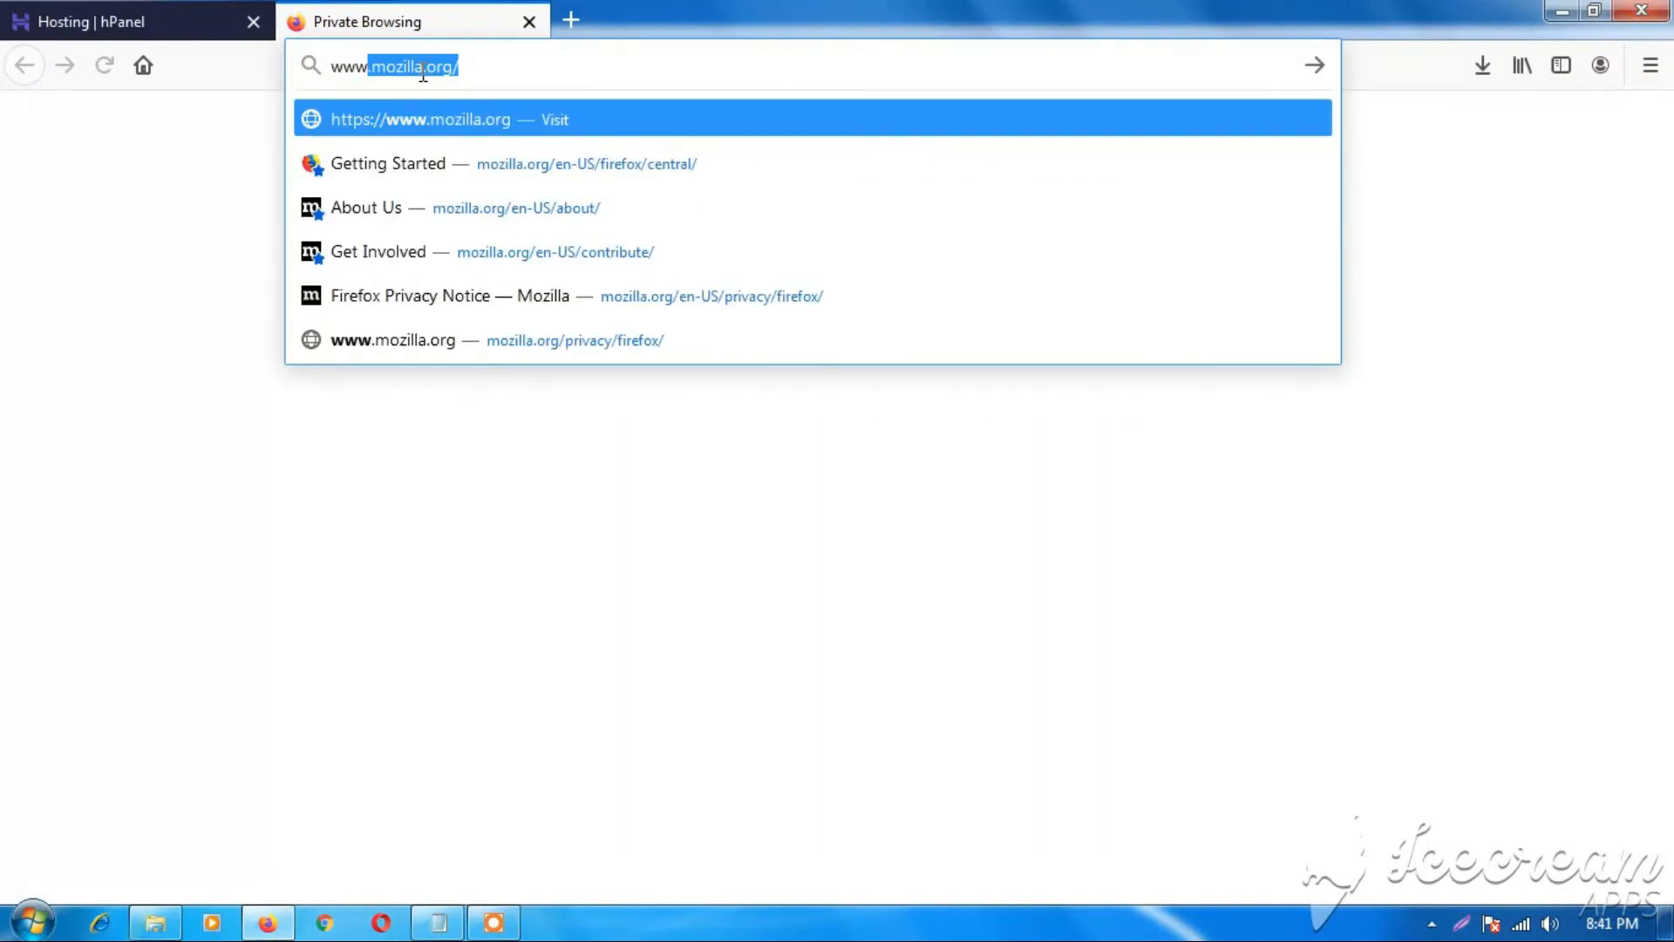
{"action": "type", "text": "."}
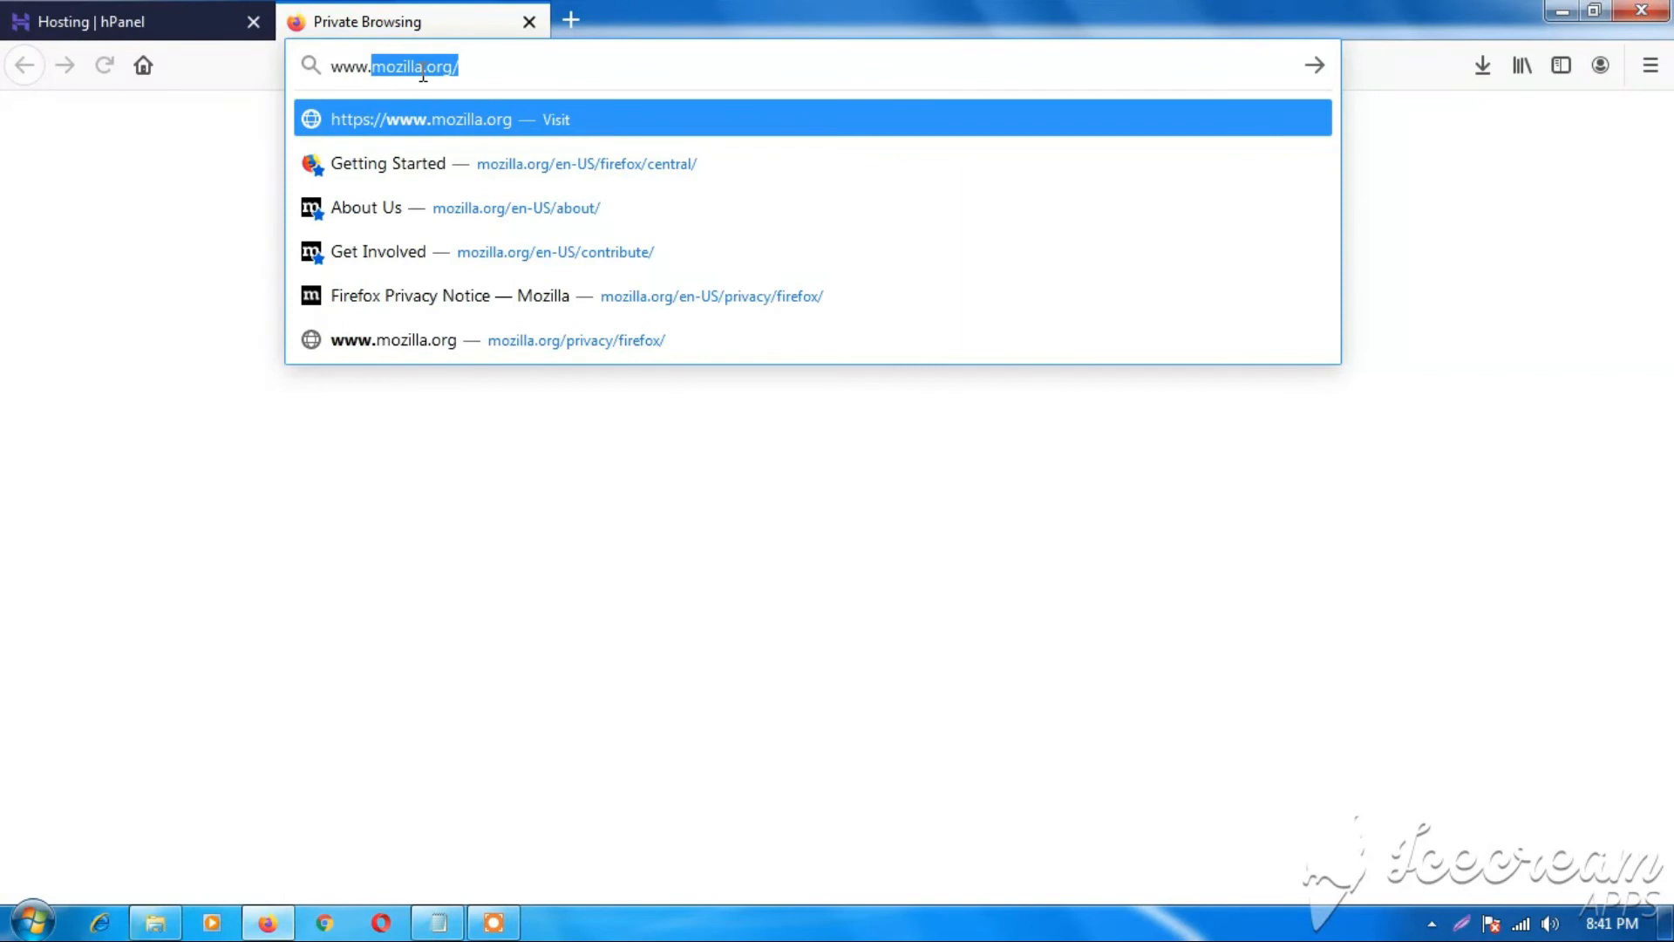
{"action": "type", "text": "tuto"}
{"action": "type", "text": "ria"}
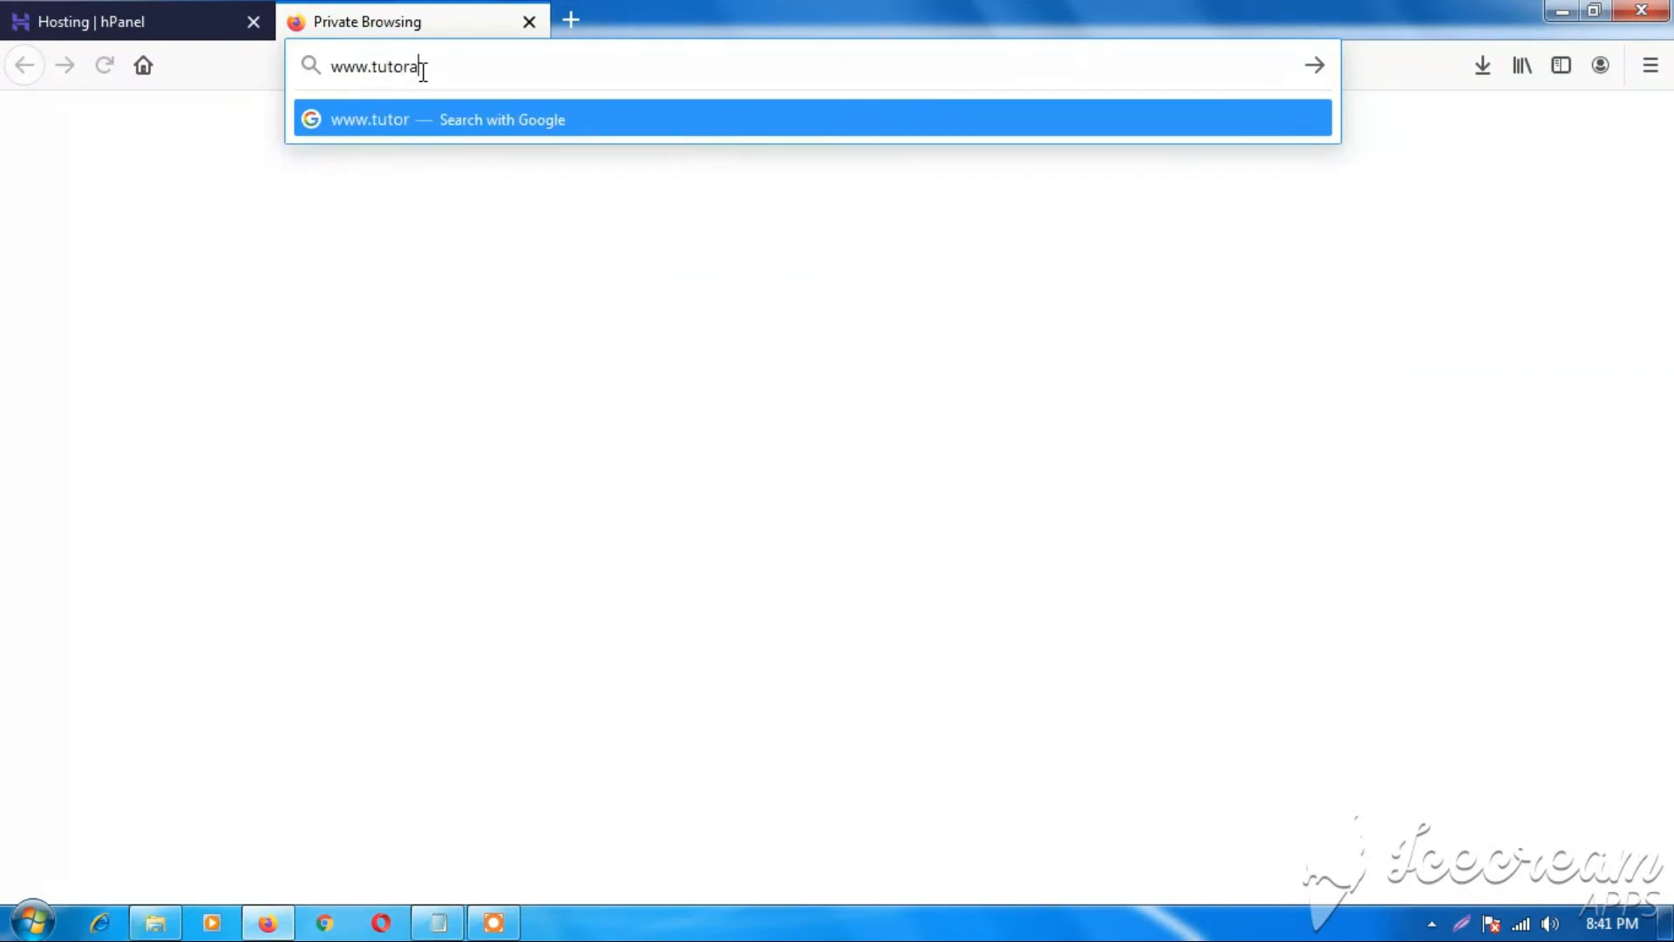
{"action": "type", "text": "ltamil.in"}
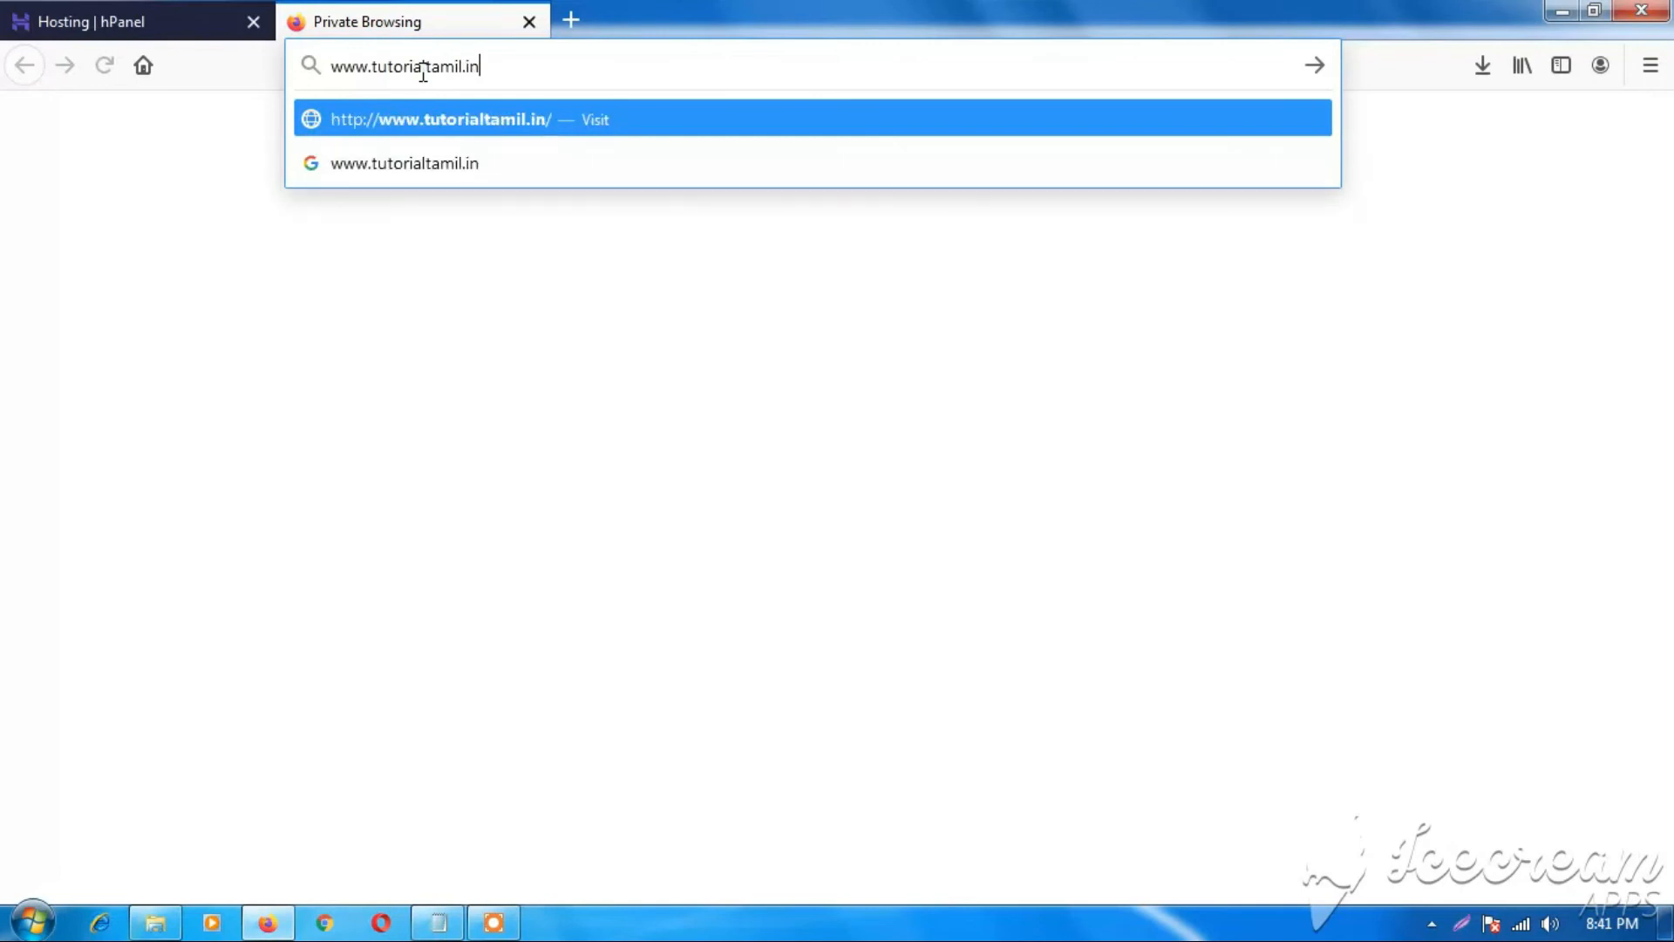
{"action": "key", "text": "Return"}
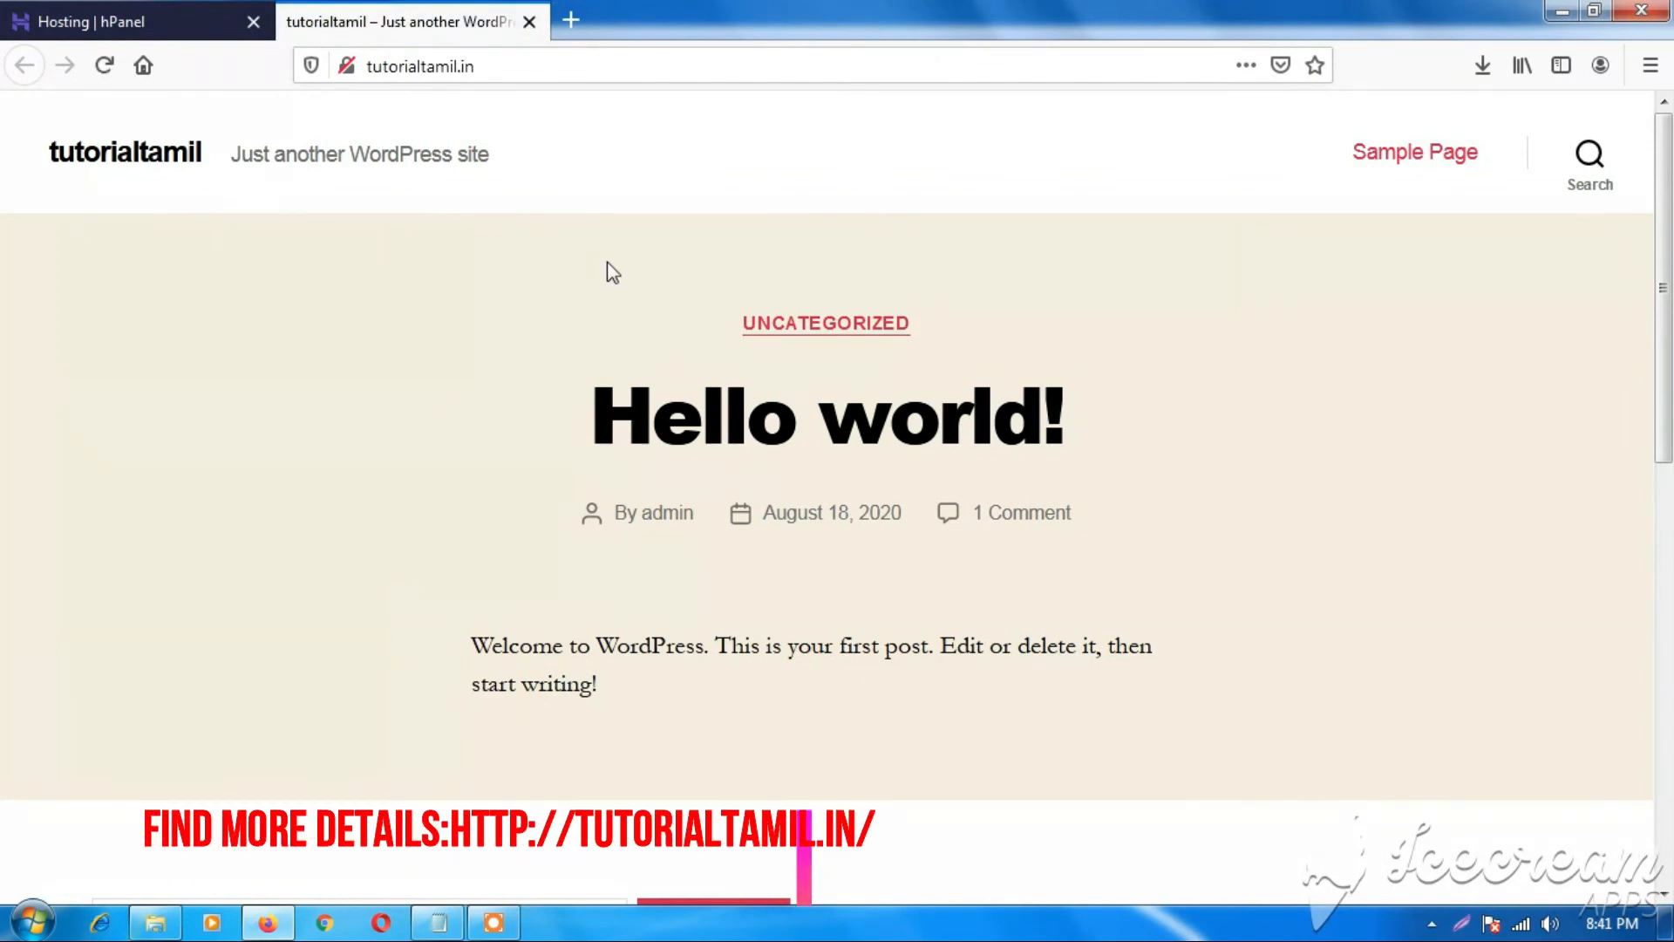
Append /wp-admin to the site address to load the WordPress login page.
{"action": "left_click", "coordinate": [589, 71]}
{"action": "left_click", "coordinate": [585, 71]}
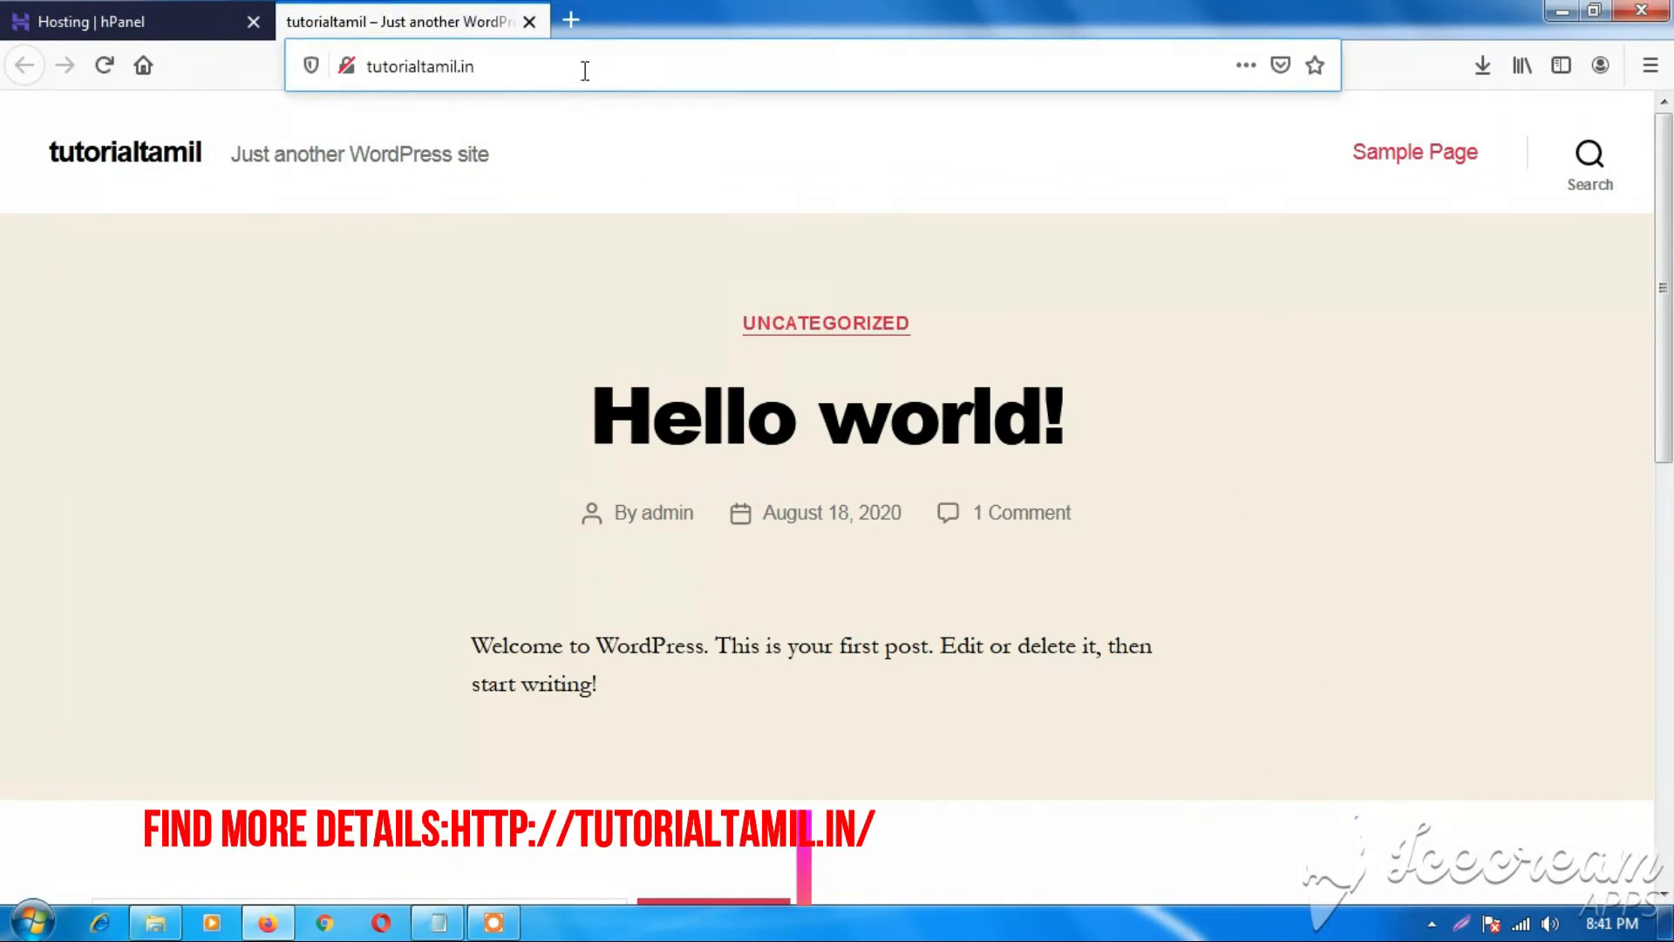
{"action": "type", "text": "/"}
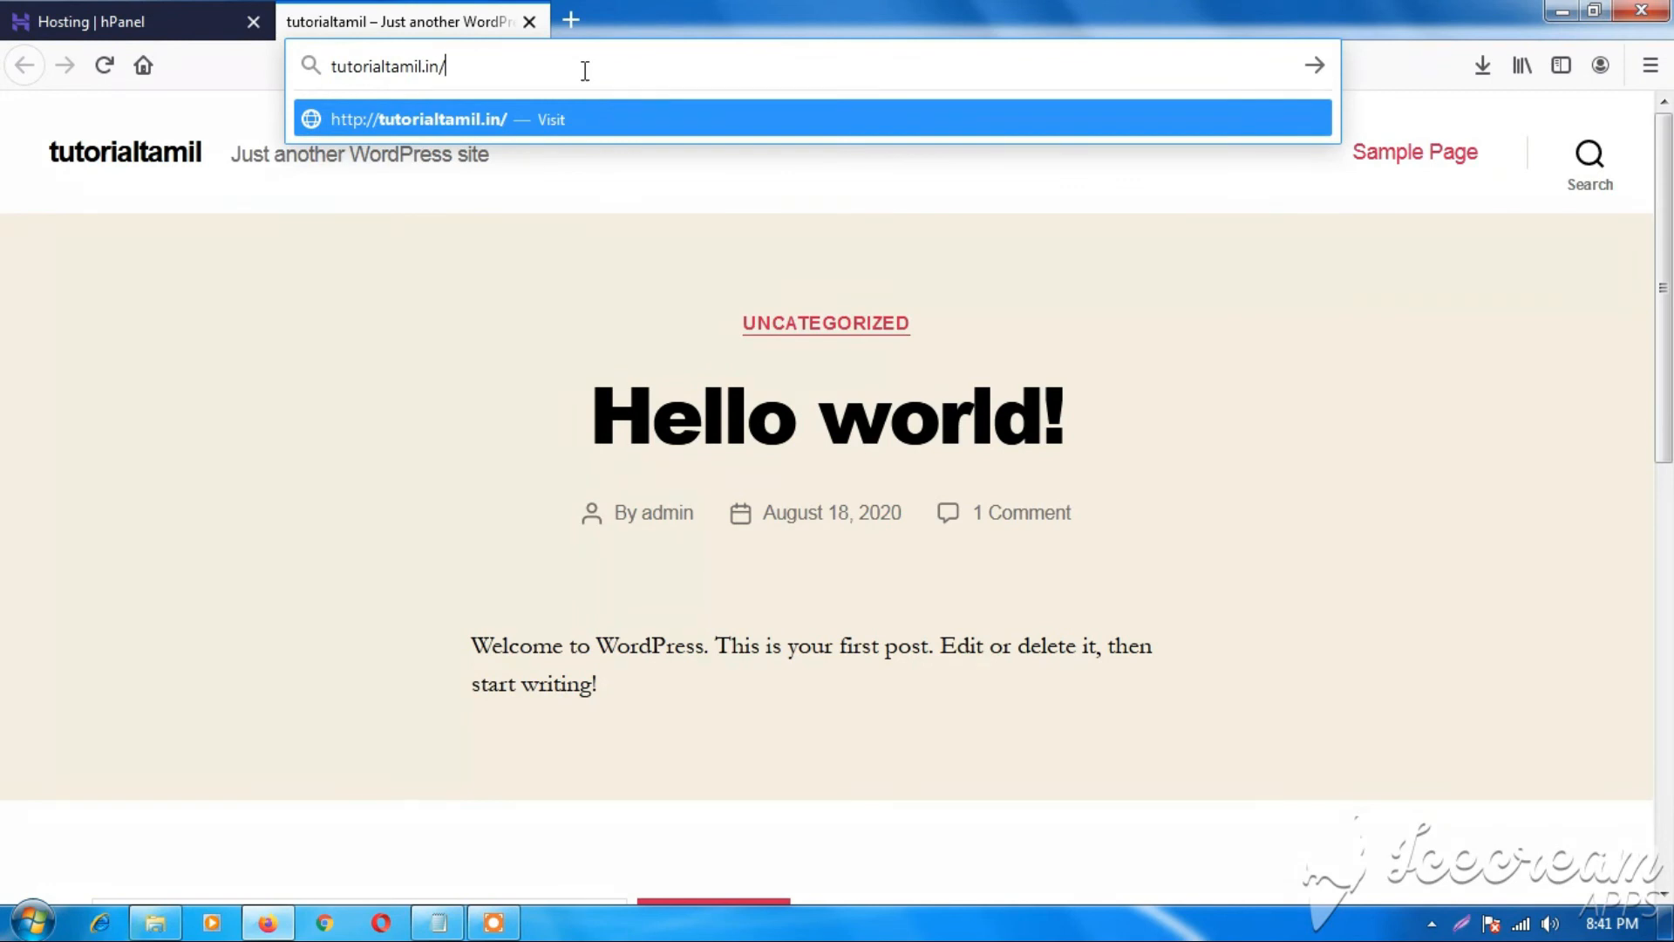
{"action": "type", "text": "wp-admin"}
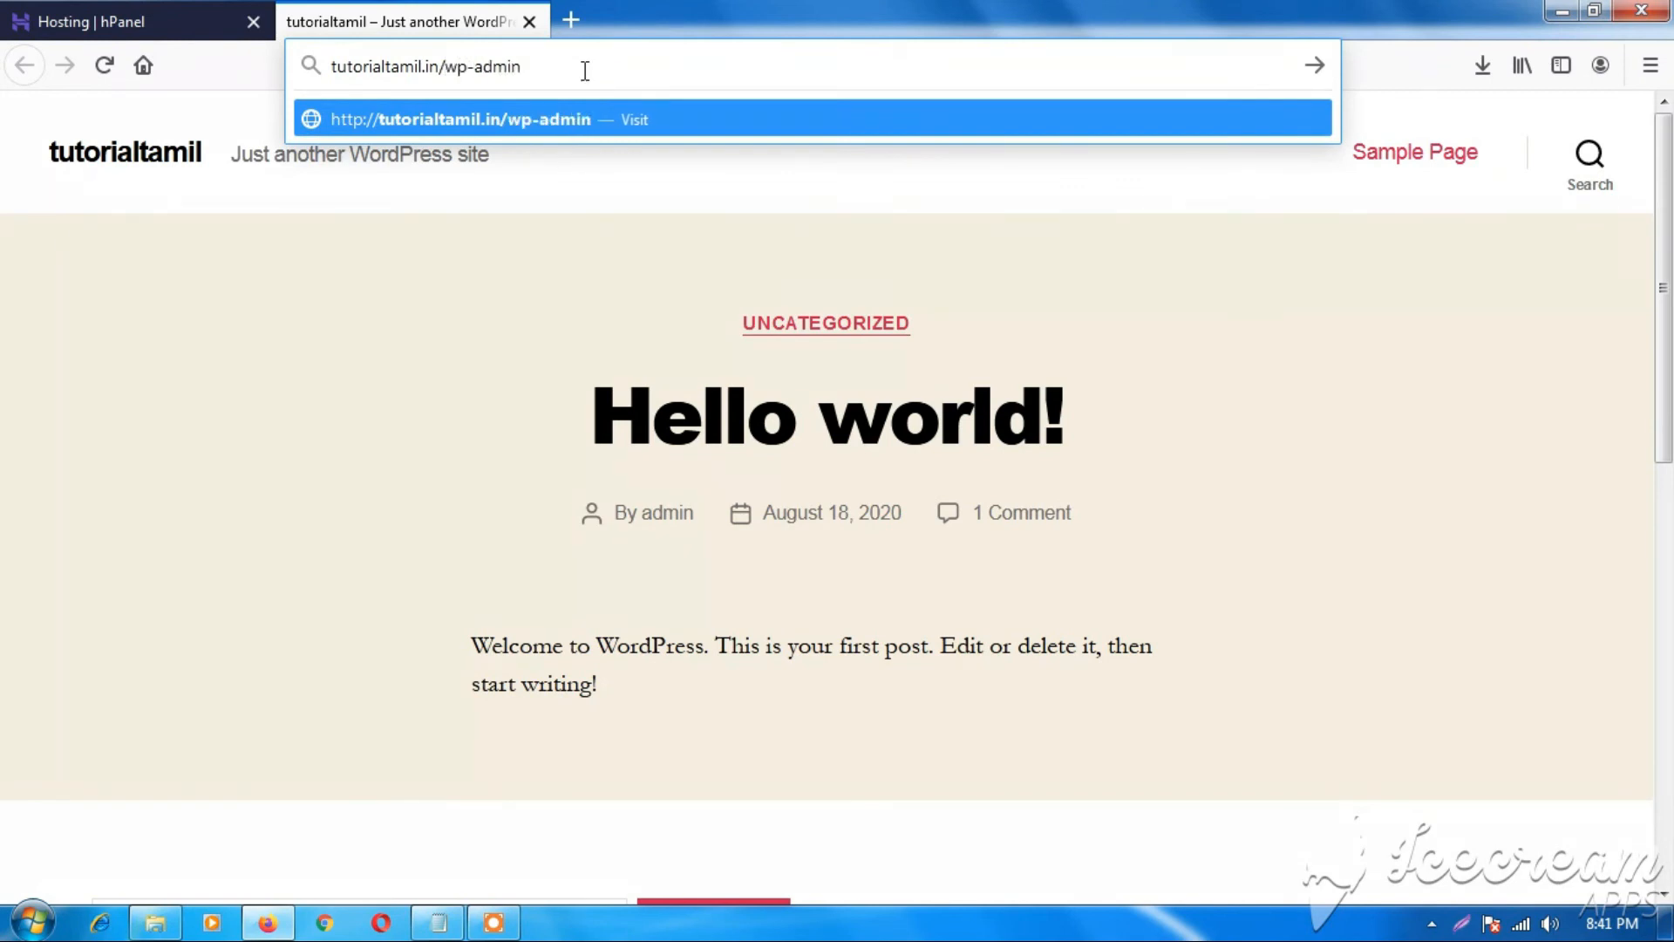
{"action": "key", "text": "Return"}
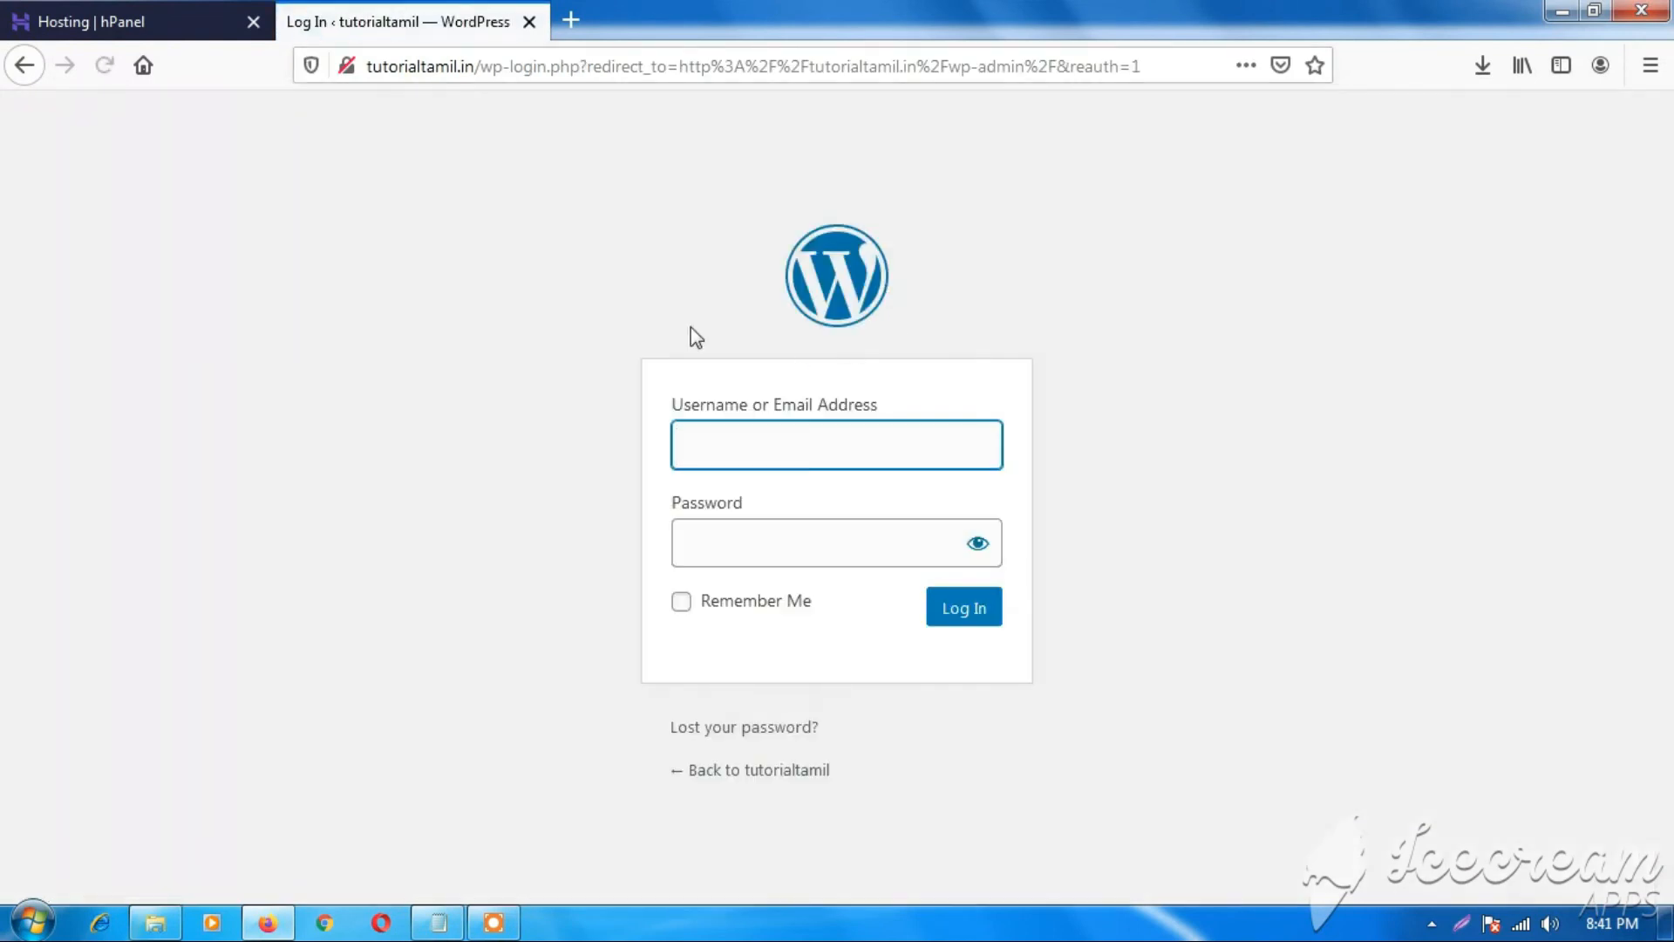
Log in to WordPress as admin with the account password.
{"action": "left_click", "coordinate": [760, 549]}
{"action": "left_click", "coordinate": [761, 442]}
{"action": "type", "text": "admin"}
{"action": "key", "text": "Tab"}
{"action": "type", "text": "******"}
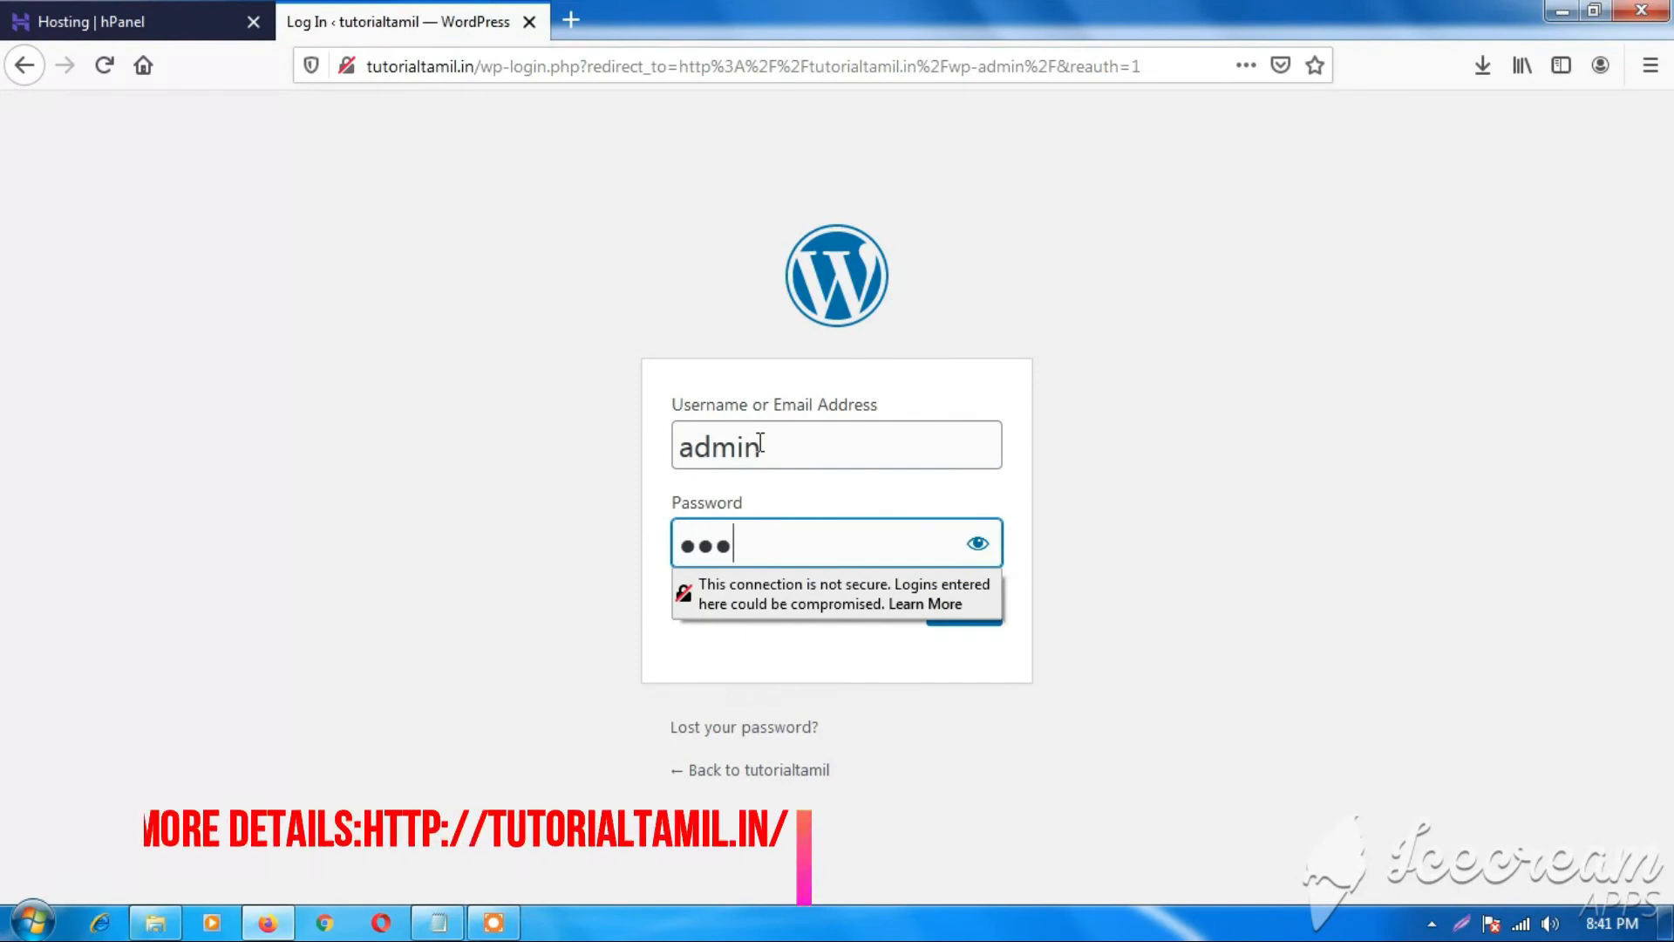
{"action": "type", "text": "****"}
{"action": "key", "text": "Return"}
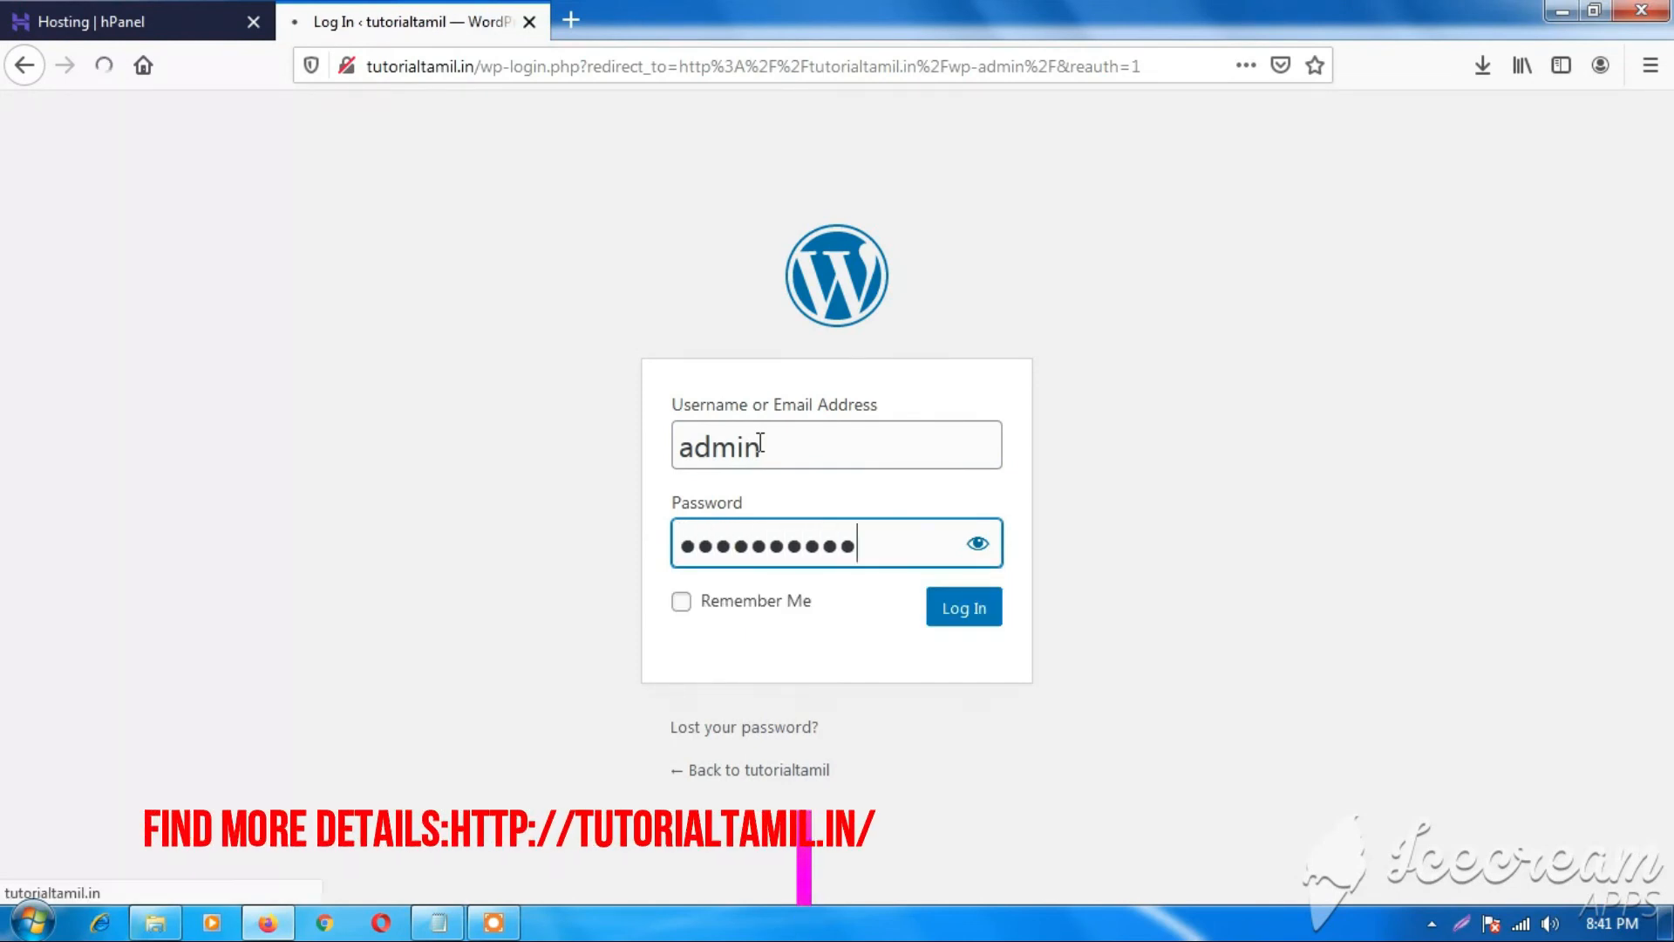